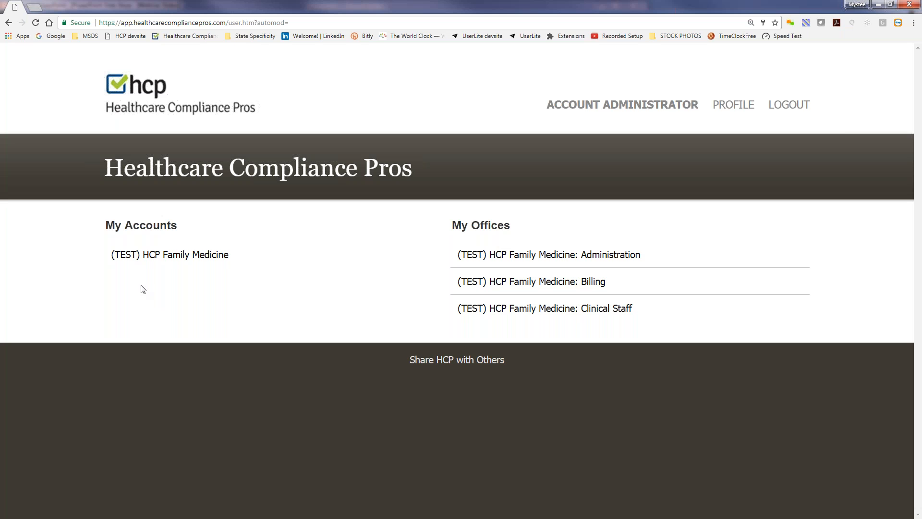
Open the (TEST) HCP Family Medicine account dashboard, review its training status, and go to its employees
{"action": "left_click", "coordinate": [153, 257]}
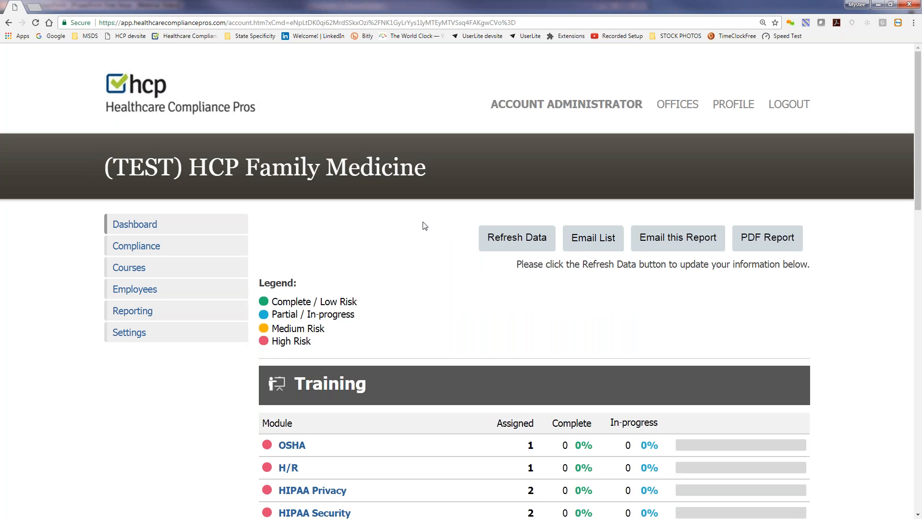
{"action": "scroll", "coordinate": [424, 226], "scroll_direction": "down", "scroll_amount": 2}
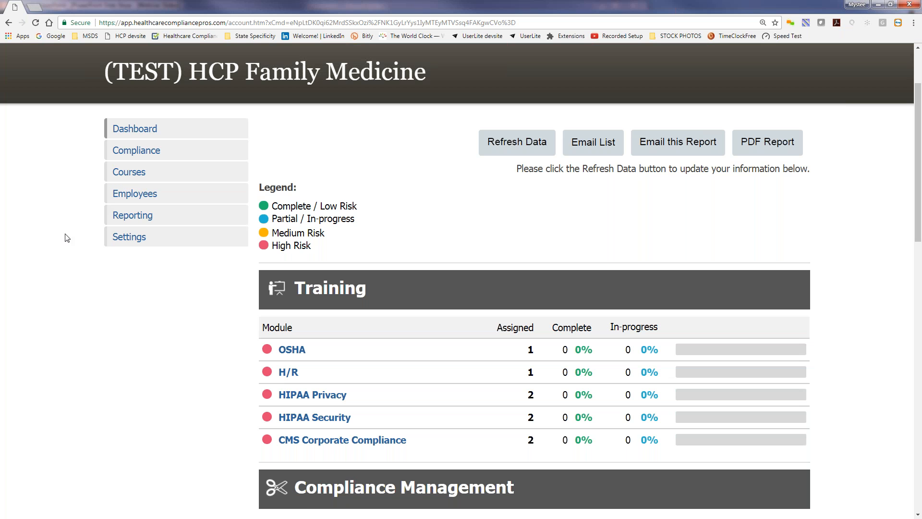
{"action": "left_click", "coordinate": [130, 197]}
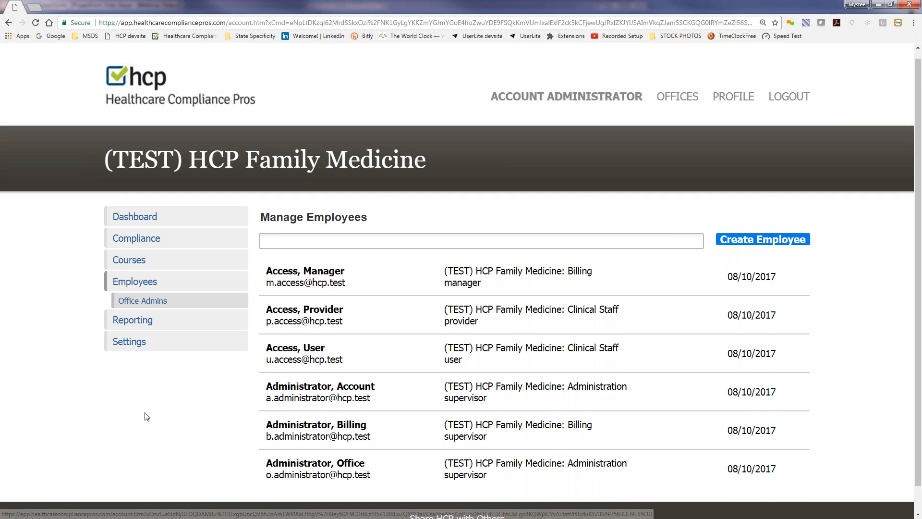
Open a blank Create Employee form from the employee list, ready for the first name
{"action": "scroll", "coordinate": [146, 416], "scroll_direction": "down", "scroll_amount": 1}
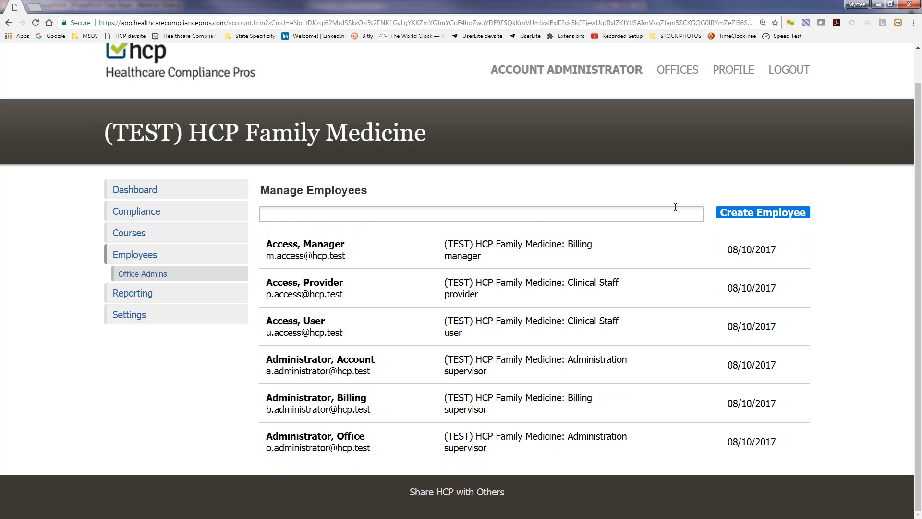
{"action": "left_click", "coordinate": [756, 217]}
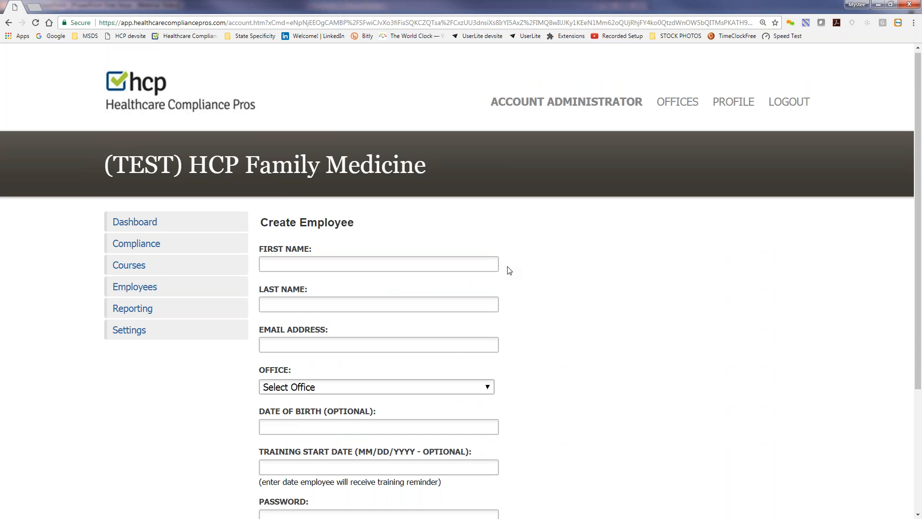
{"action": "scroll", "coordinate": [509, 269], "scroll_direction": "down", "scroll_amount": 2}
{"action": "left_click", "coordinate": [384, 170]}
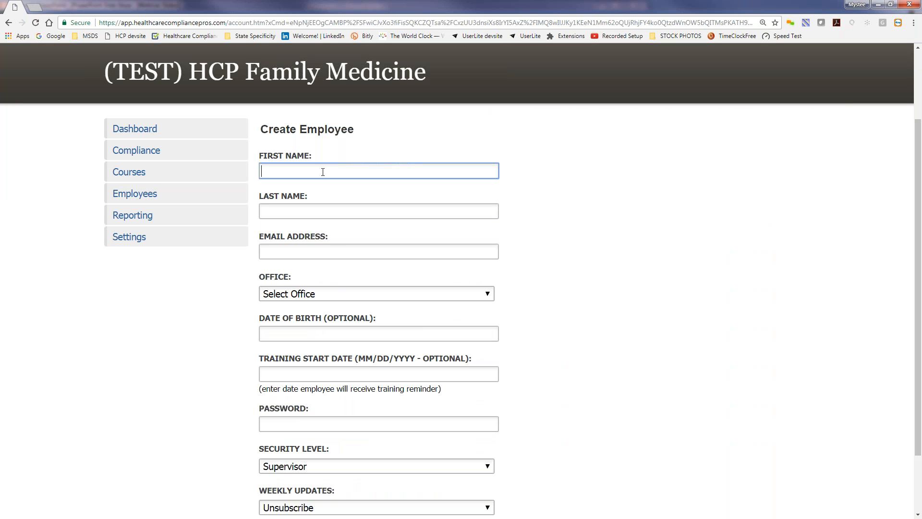
Enter the name Test Employee and a test e-mail address, and assign the Clinical Staff office
{"action": "type", "text": "Test"}
{"action": "key", "text": "Tab"}
{"action": "type", "text": "Em"}
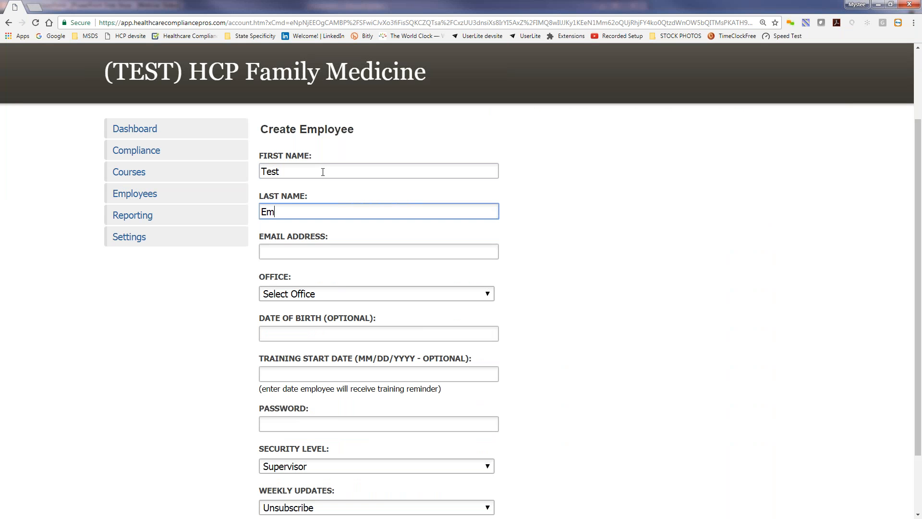
{"action": "type", "text": "ployee"}
{"action": "key", "text": "Tab"}
{"action": "type", "text": "test@hcp.test"}
{"action": "key", "text": "Tab"}
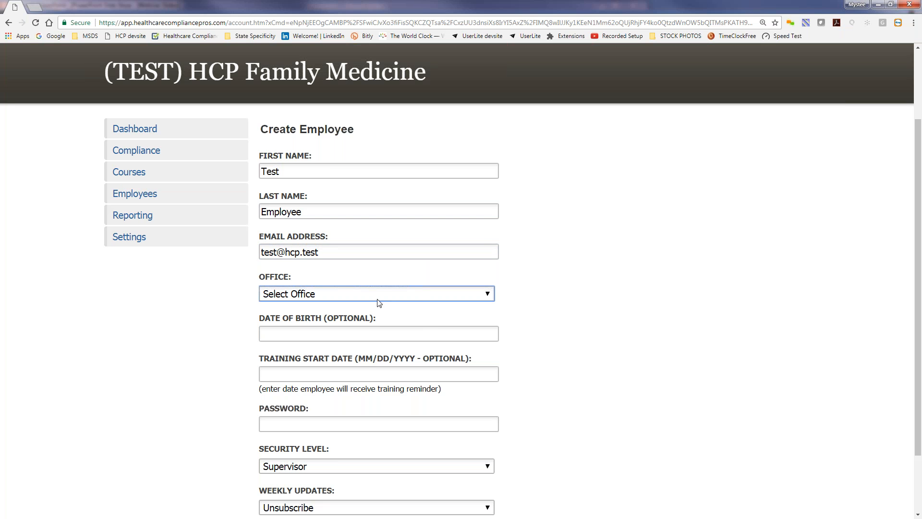
{"action": "left_click", "coordinate": [386, 293]}
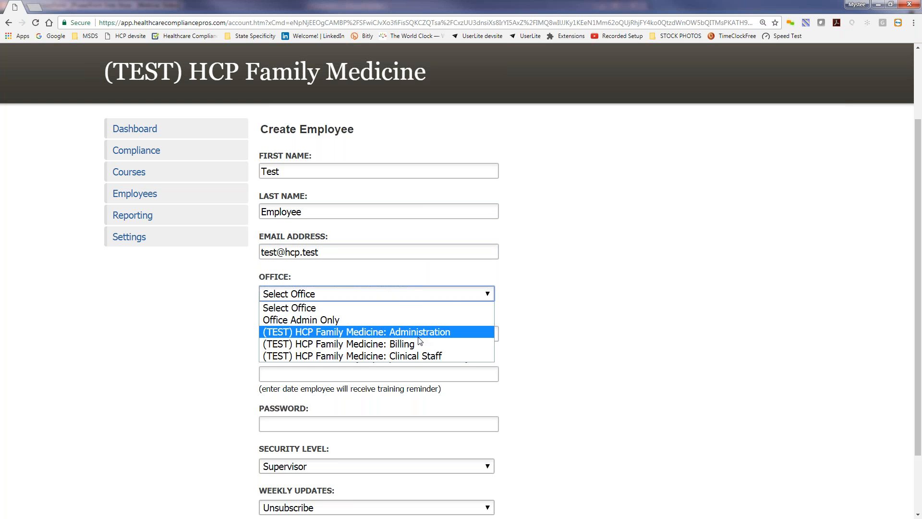
{"action": "left_click", "coordinate": [421, 354]}
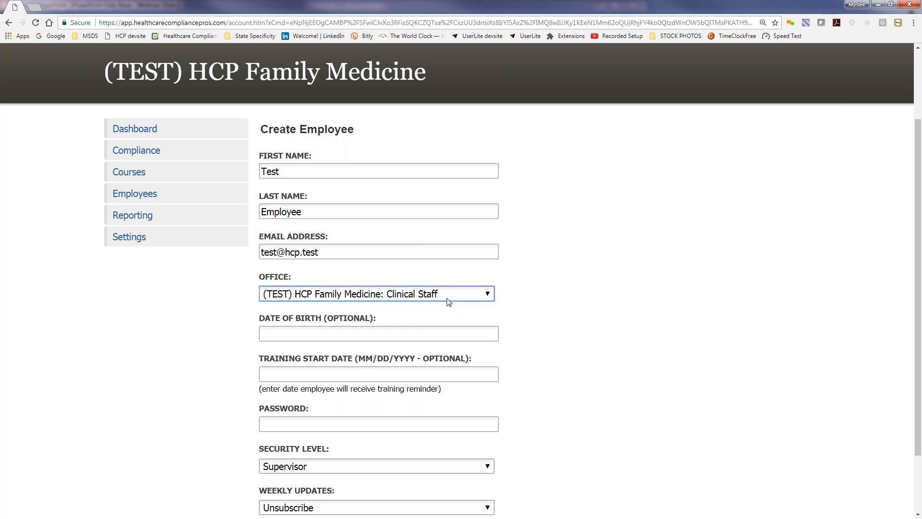
Set the account password and User security level, then create the employee
{"action": "left_click", "coordinate": [403, 333]}
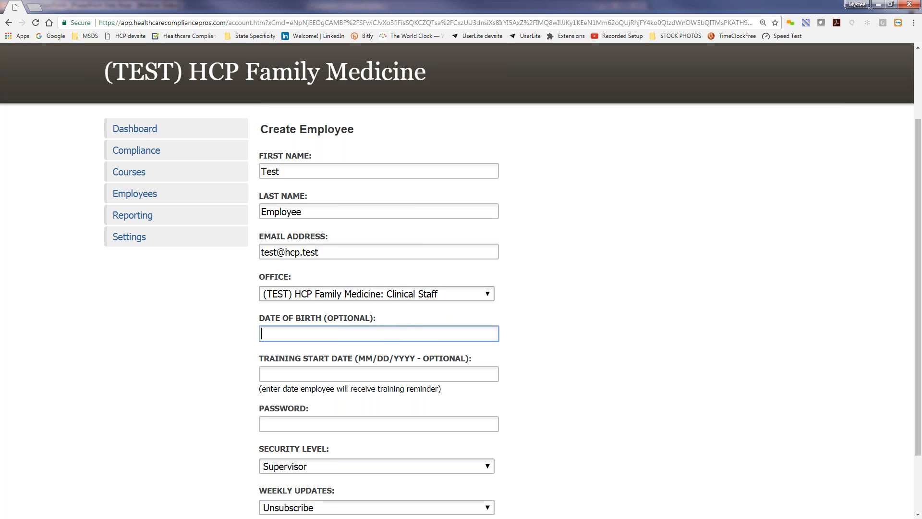
{"action": "scroll", "coordinate": [310, 258], "scroll_direction": "down", "scroll_amount": 2}
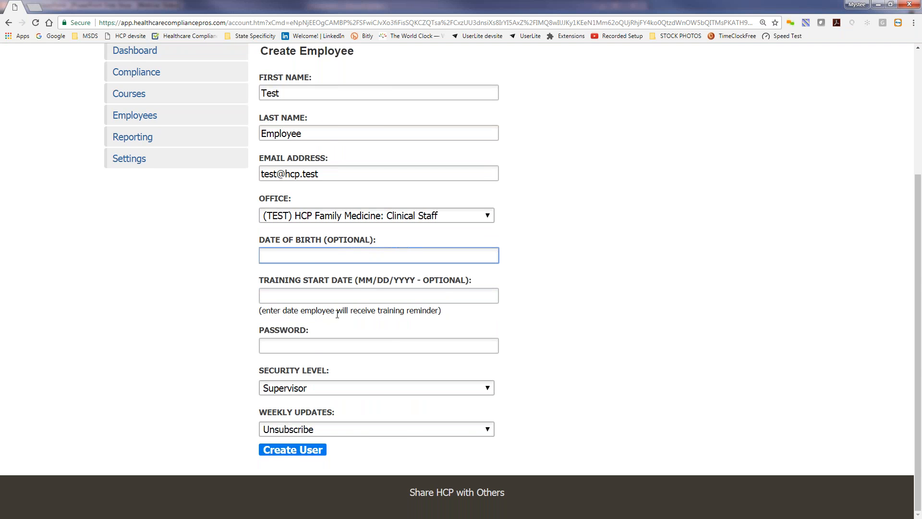
{"action": "left_click", "coordinate": [317, 344]}
{"action": "type", "text": "welcome"}
{"action": "left_click", "coordinate": [323, 388]}
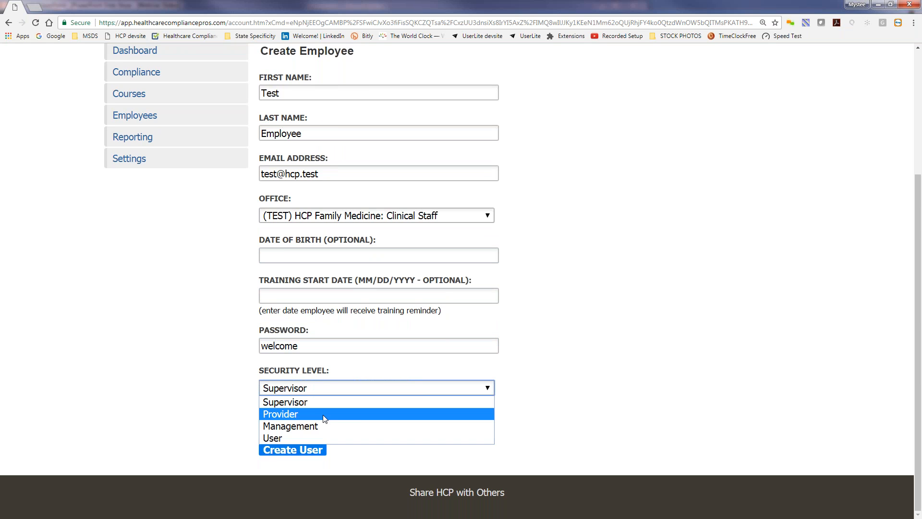
{"action": "left_click", "coordinate": [319, 434]}
{"action": "left_click", "coordinate": [291, 453]}
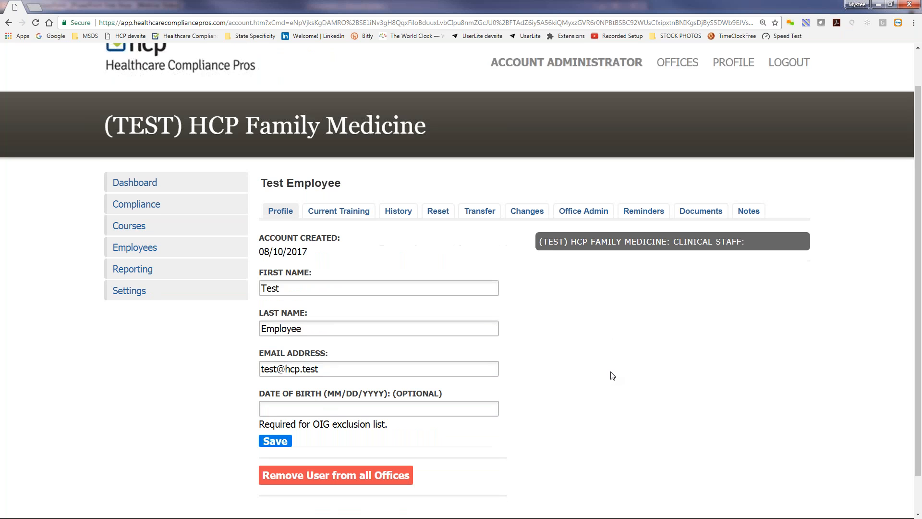
{"action": "scroll", "coordinate": [612, 375], "scroll_direction": "down", "scroll_amount": 2}
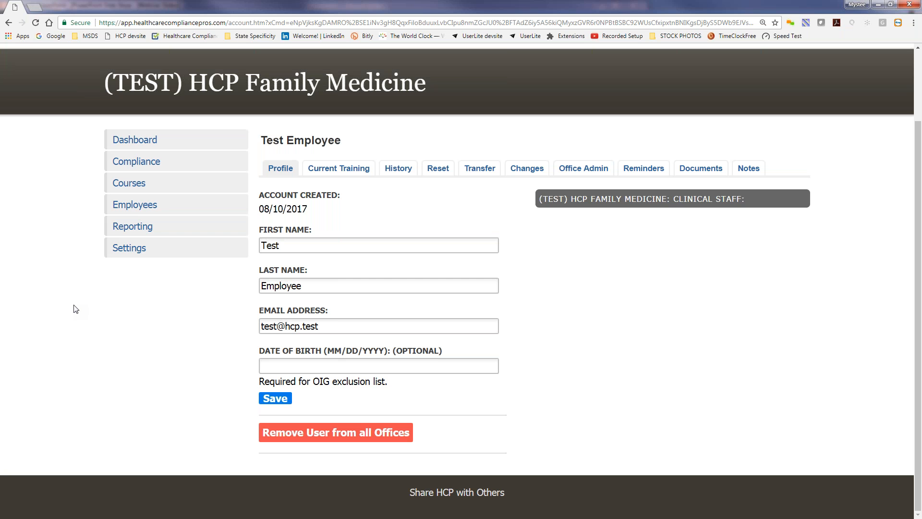
{"action": "left_click", "coordinate": [134, 204]}
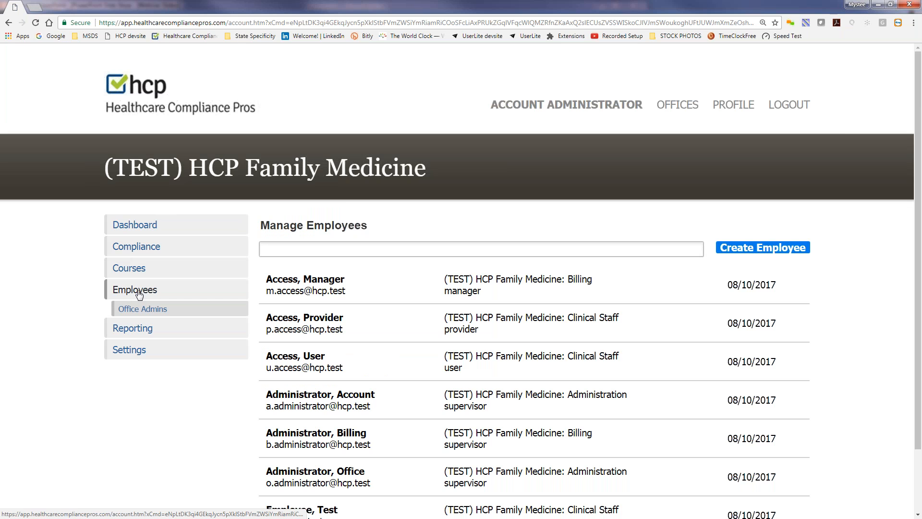
{"action": "scroll", "coordinate": [139, 294], "scroll_direction": "down", "scroll_amount": 2}
{"action": "left_click", "coordinate": [307, 438]}
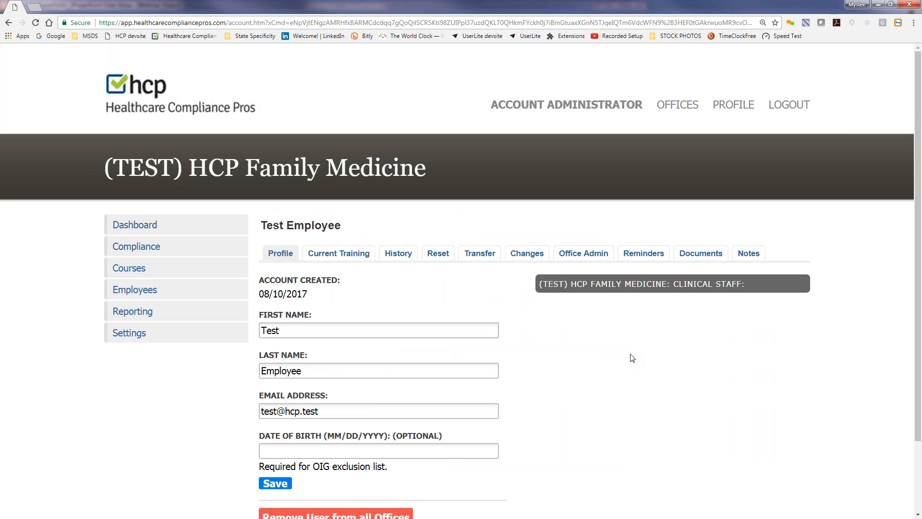
{"action": "scroll", "coordinate": [632, 358], "scroll_direction": "down", "scroll_amount": 2}
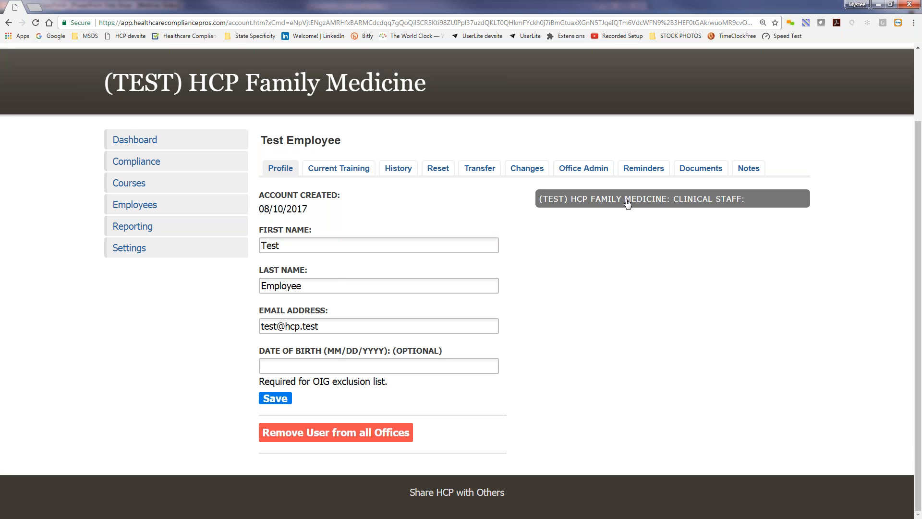
{"action": "left_click", "coordinate": [660, 203]}
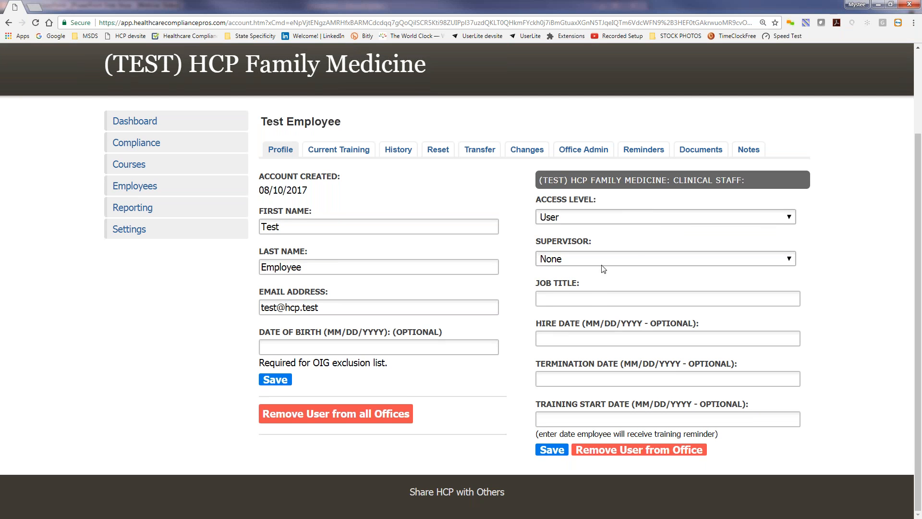
Set Test Employee's supervisor to Account Administrator and view the Current Training page
{"action": "left_click", "coordinate": [635, 258]}
{"action": "left_click", "coordinate": [625, 285]}
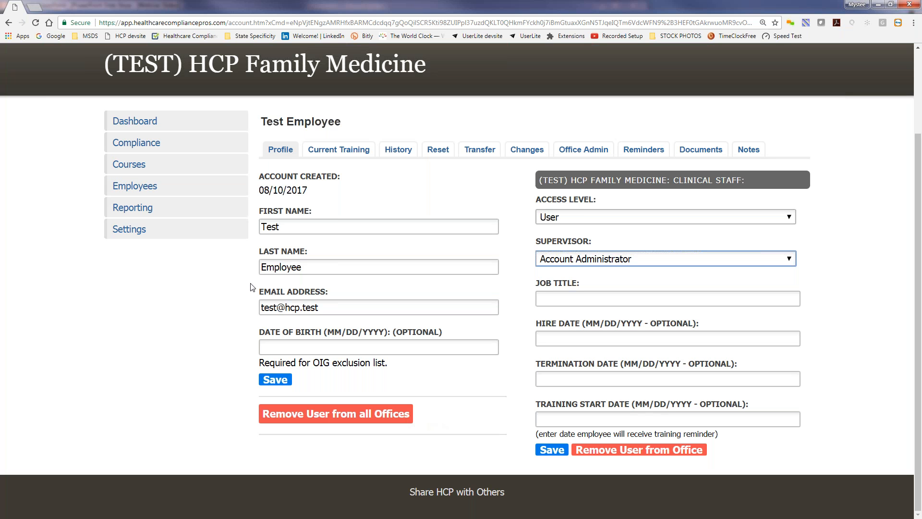
{"action": "left_click", "coordinate": [339, 155]}
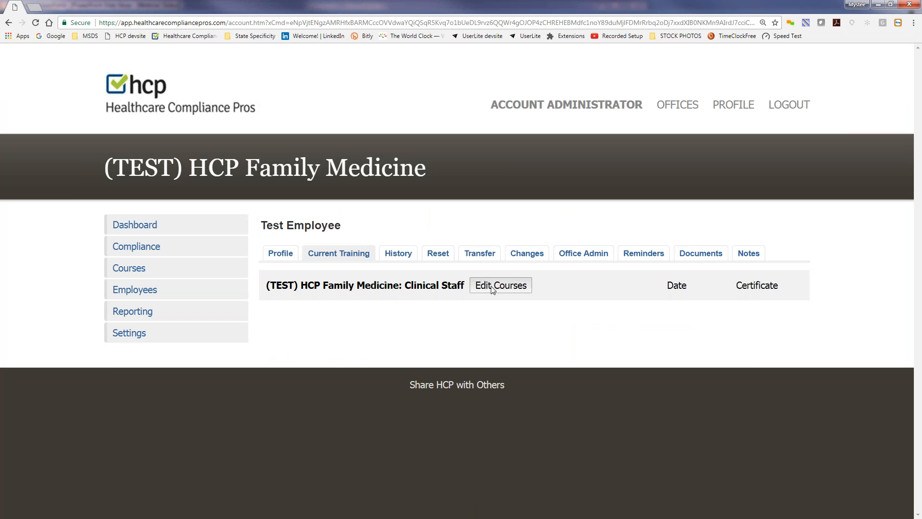
Add HIPAA Privacy and HIPAA Security to Test Employee's Clinical Staff courses and apply
{"action": "left_click", "coordinate": [492, 287]}
{"action": "scroll", "coordinate": [456, 392], "scroll_direction": "down", "scroll_amount": 1}
{"action": "scroll", "coordinate": [457, 392], "scroll_direction": "down", "scroll_amount": 1}
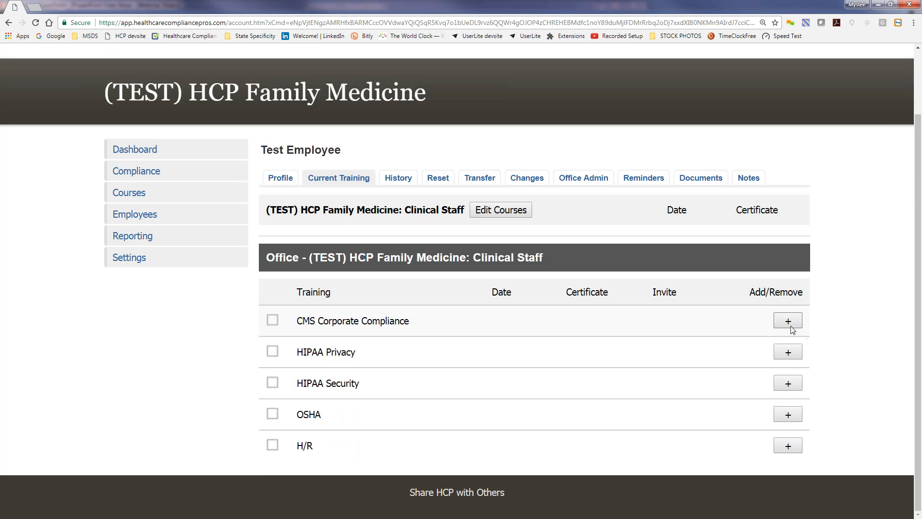
{"action": "left_click", "coordinate": [787, 352]}
{"action": "left_click", "coordinate": [788, 383]}
{"action": "left_click", "coordinate": [511, 216]}
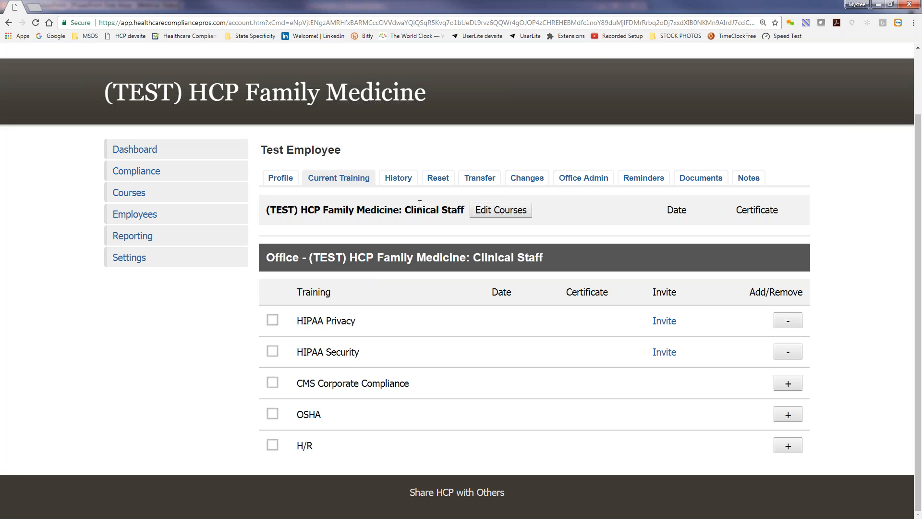
Transfer Test Employee into the Billing office
{"action": "left_click", "coordinate": [481, 178]}
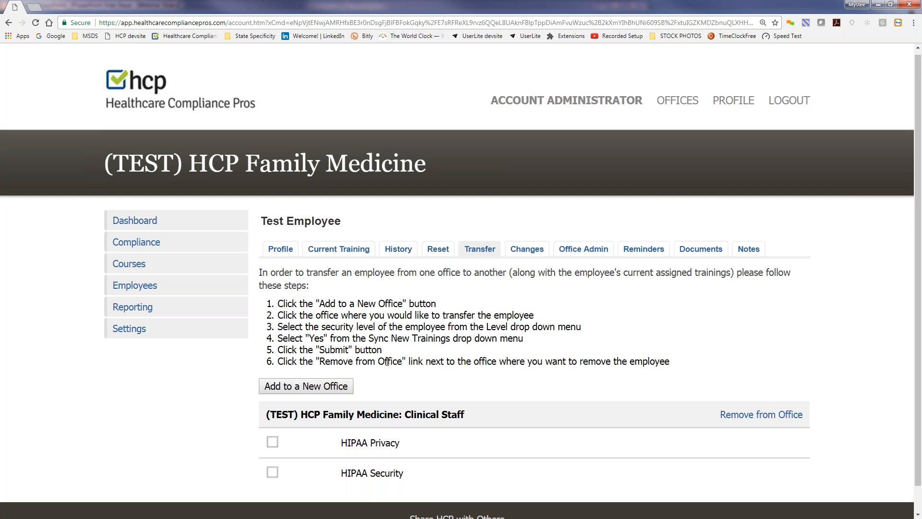
{"action": "scroll", "coordinate": [387, 361], "scroll_direction": "down", "scroll_amount": 1}
{"action": "left_click", "coordinate": [330, 362]}
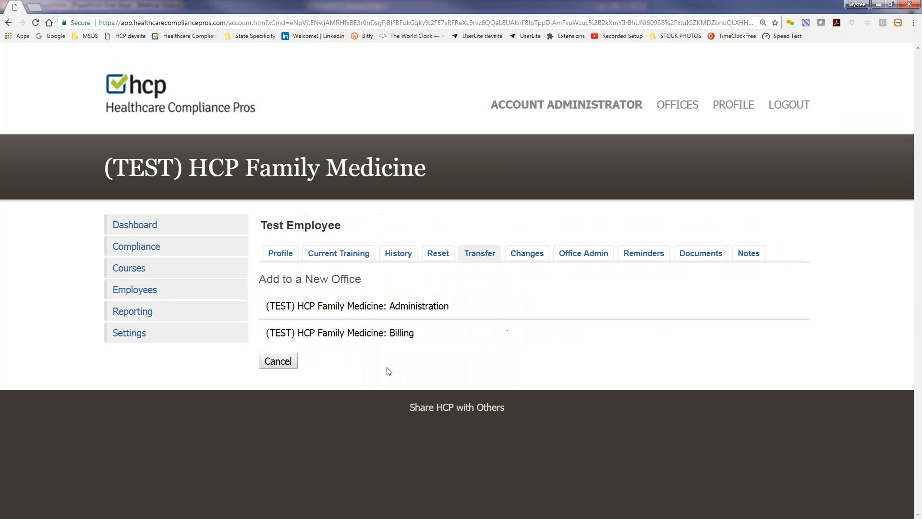
{"action": "left_click", "coordinate": [383, 335]}
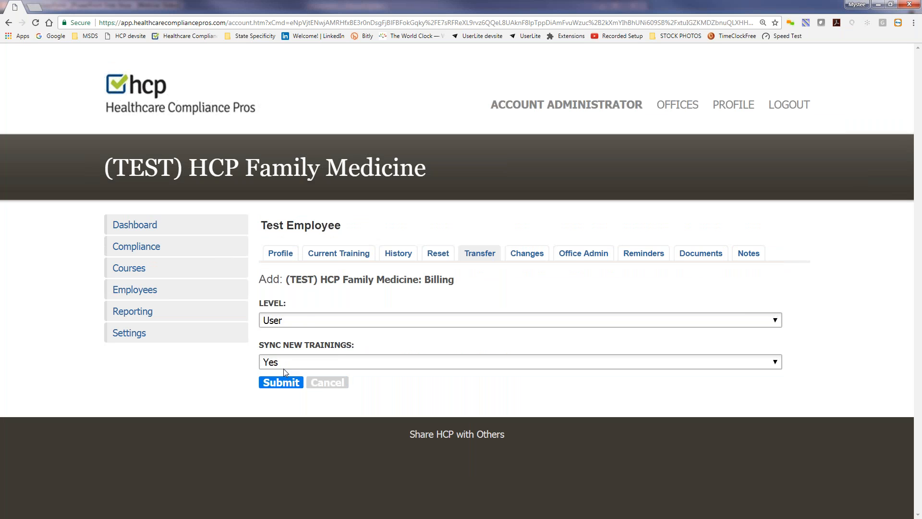
{"action": "left_click", "coordinate": [286, 383]}
Remove Test Employee from the Clinical Staff office and confirm
{"action": "scroll", "coordinate": [494, 409], "scroll_direction": "down", "scroll_amount": 2}
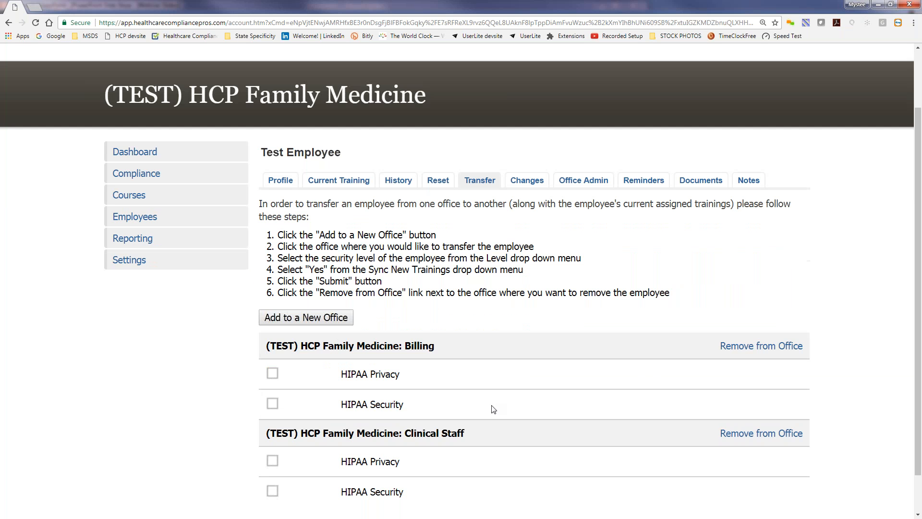
{"action": "scroll", "coordinate": [494, 409], "scroll_direction": "down", "scroll_amount": 1}
{"action": "left_click", "coordinate": [779, 388]}
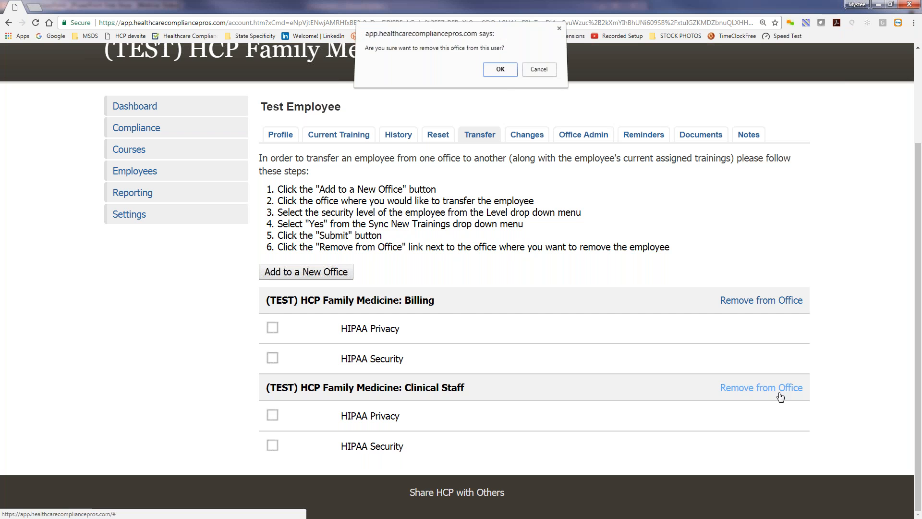
{"action": "left_click", "coordinate": [501, 73]}
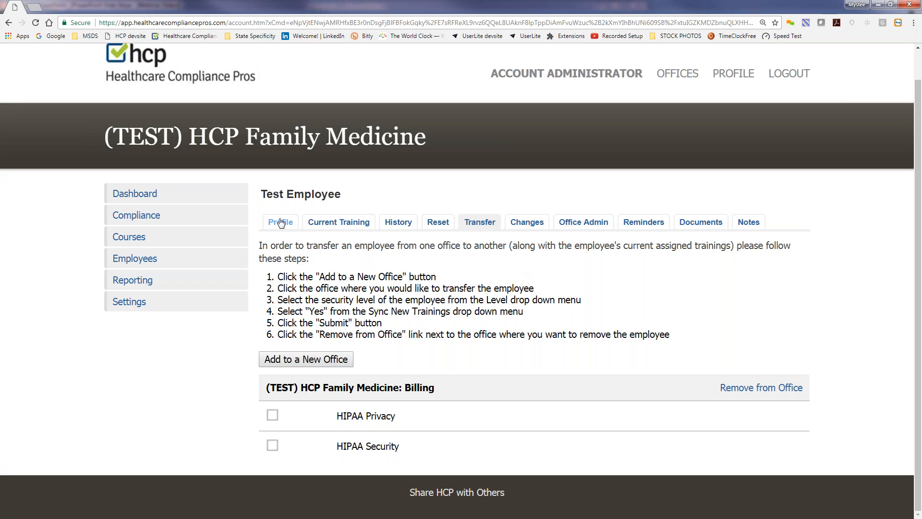
{"action": "left_click", "coordinate": [152, 260]}
{"action": "scroll", "coordinate": [373, 263], "scroll_direction": "down", "scroll_amount": 2}
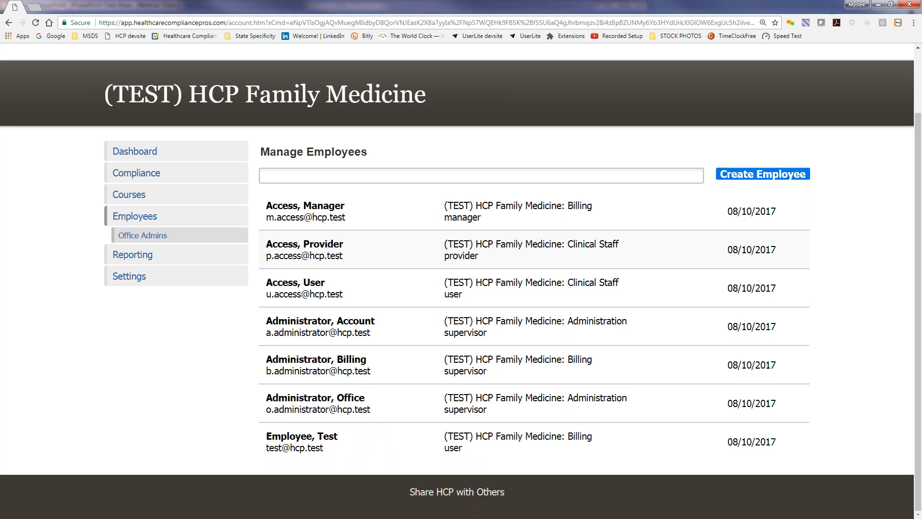
{"action": "left_click", "coordinate": [293, 442]}
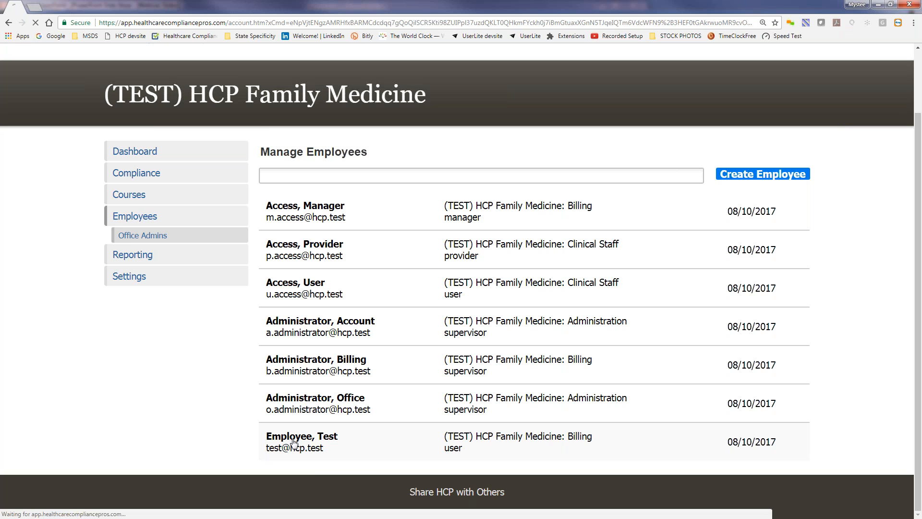
{"action": "scroll", "coordinate": [490, 250], "scroll_direction": "down", "scroll_amount": 1}
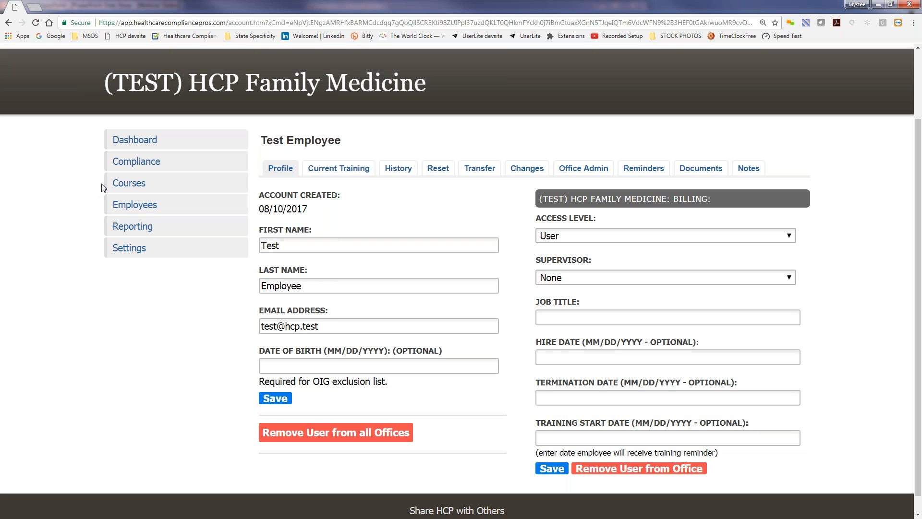
{"action": "left_click", "coordinate": [128, 183]}
{"action": "left_click", "coordinate": [144, 325]}
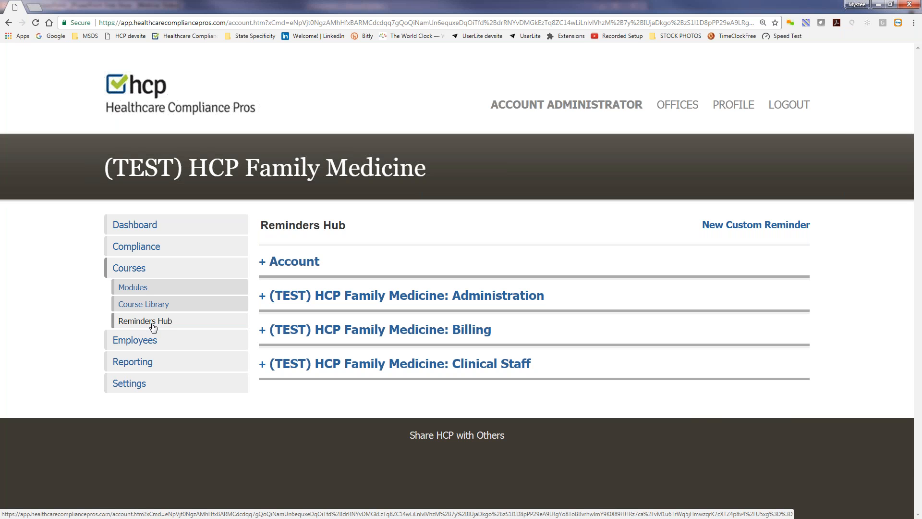
Set Administration's HIPAA Privacy repeat reminder cycle to Weekly, then expand Clinical Staff reminders
{"action": "left_click", "coordinate": [416, 299]}
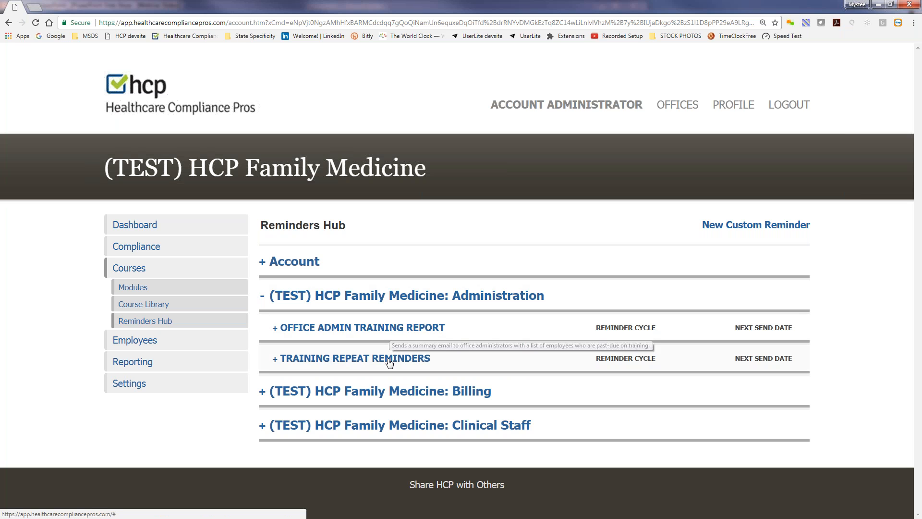
{"action": "left_click", "coordinate": [353, 361]}
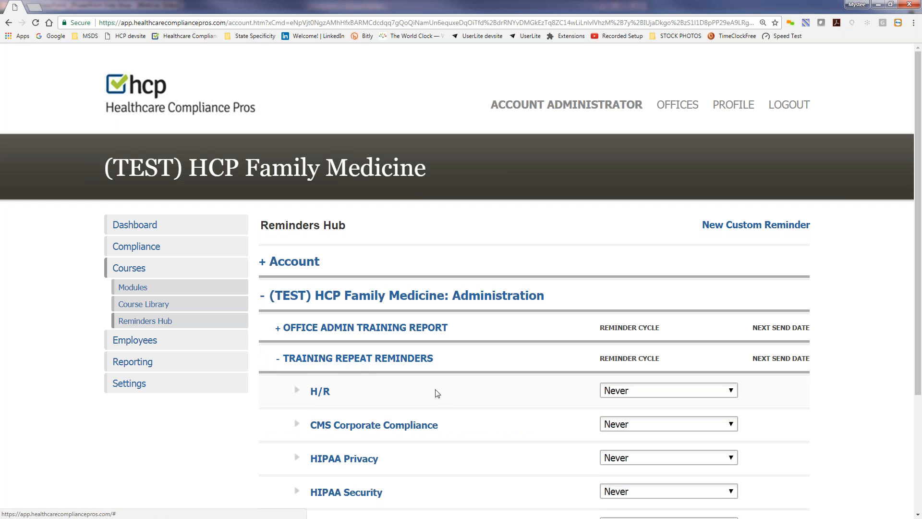
{"action": "scroll", "coordinate": [439, 398], "scroll_direction": "down", "scroll_amount": 3}
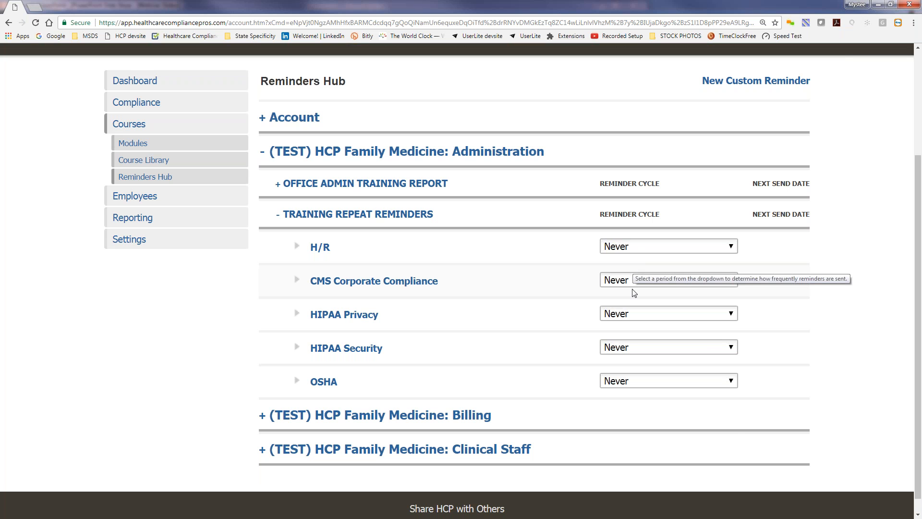
{"action": "left_click", "coordinate": [631, 317]}
{"action": "left_click", "coordinate": [629, 364]}
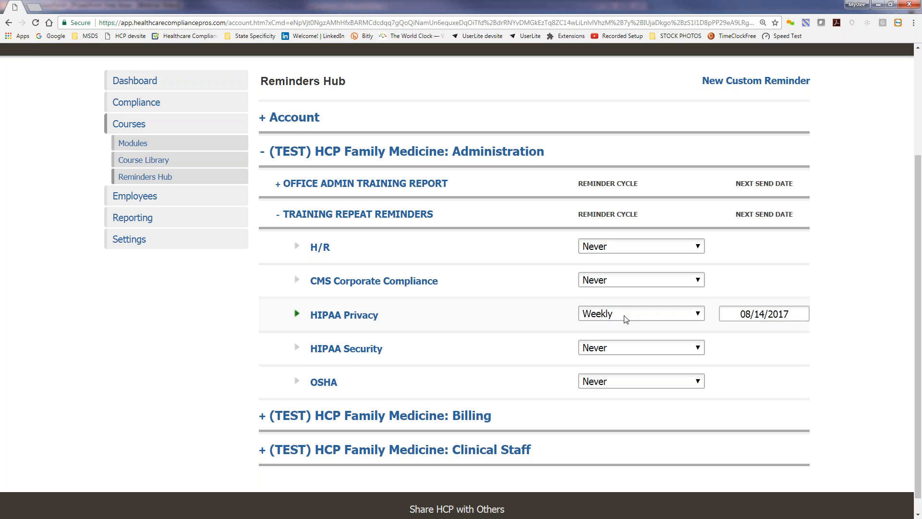
{"action": "left_click", "coordinate": [626, 320]}
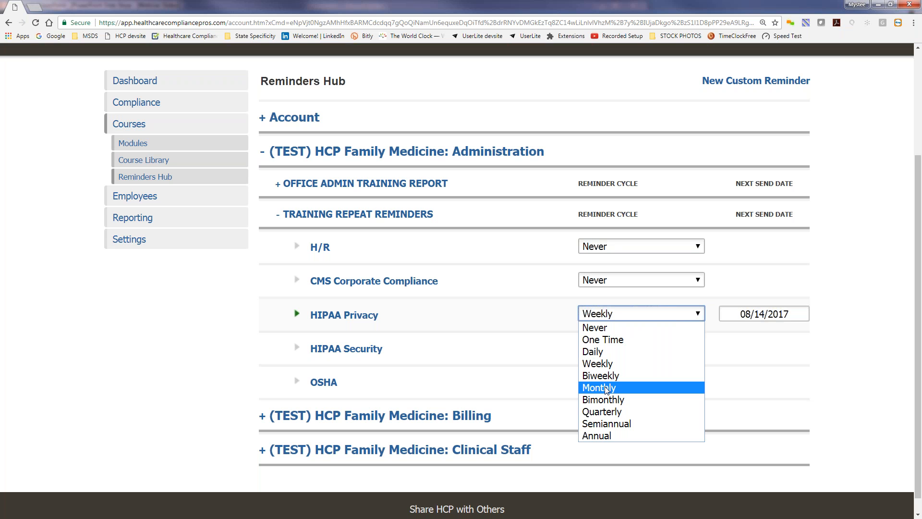
{"action": "left_click", "coordinate": [618, 313]}
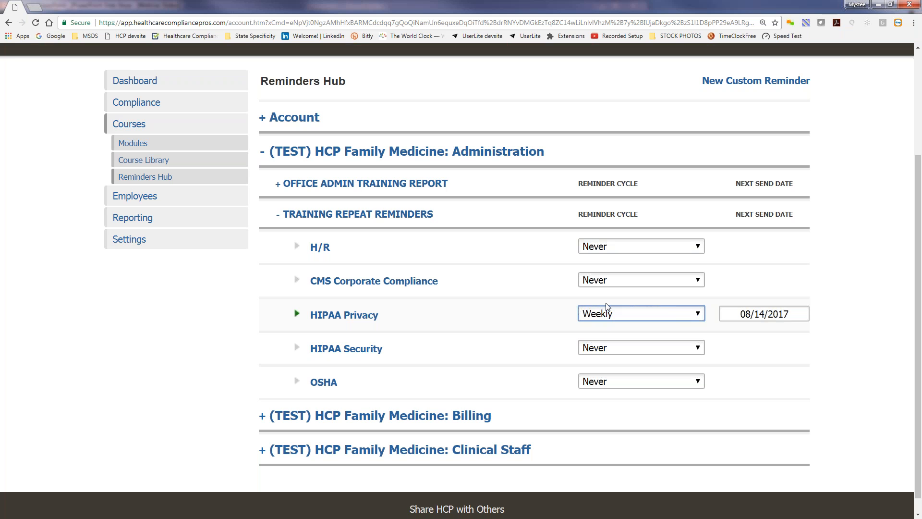
{"action": "mouse_move", "coordinate": [406, 186]}
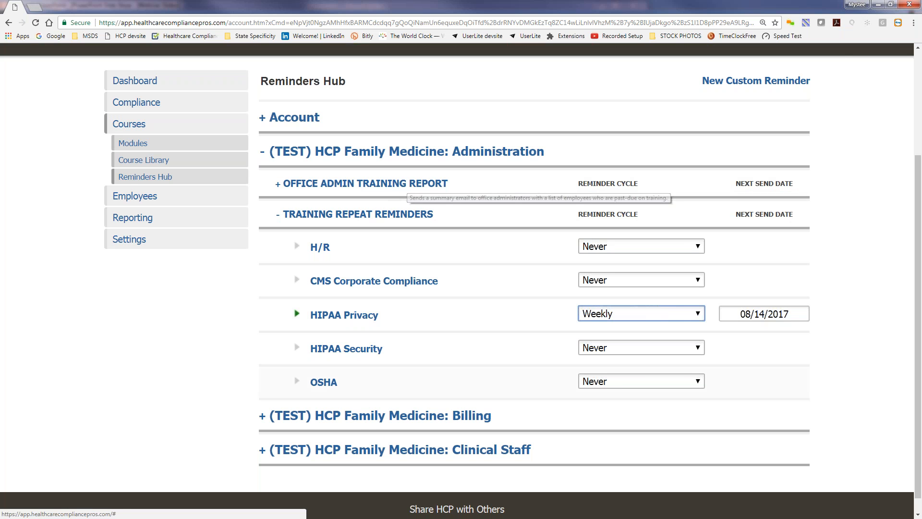
{"action": "left_click", "coordinate": [428, 451]}
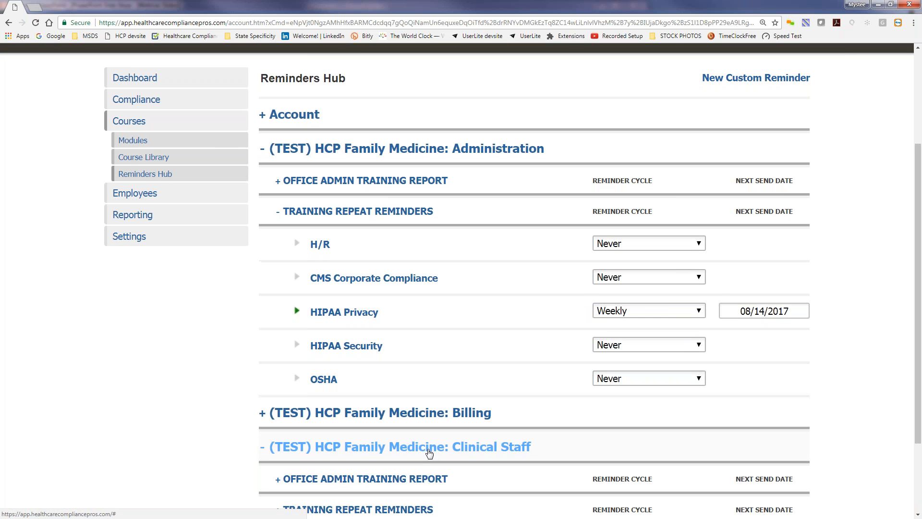
{"action": "scroll", "coordinate": [429, 453], "scroll_direction": "down", "scroll_amount": 2}
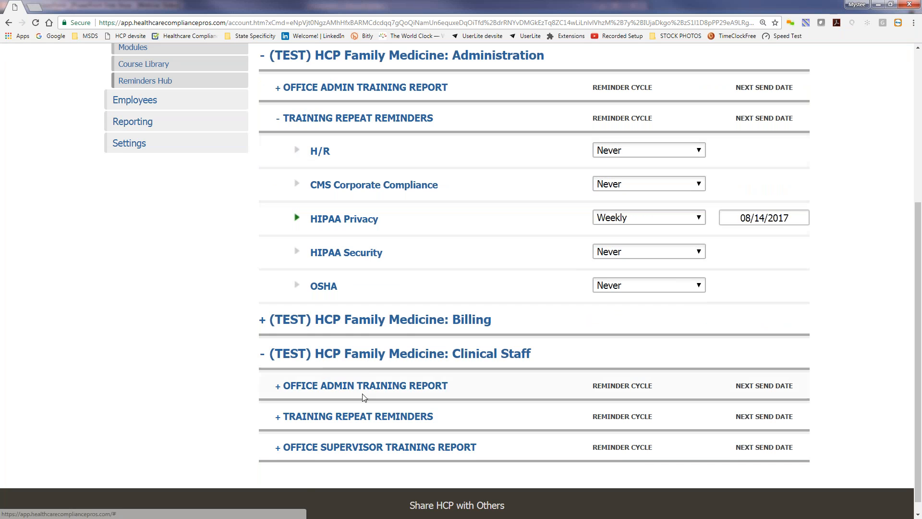
{"action": "scroll", "coordinate": [363, 397], "scroll_direction": "down", "scroll_amount": 1}
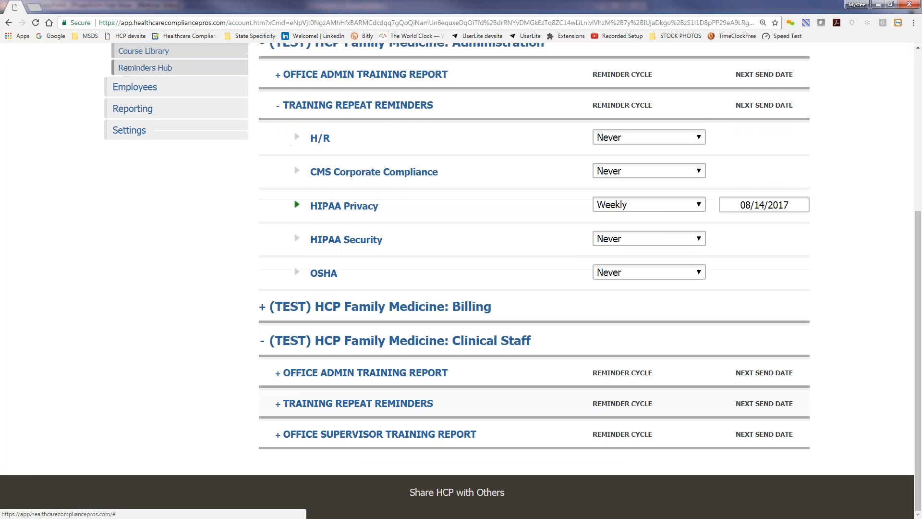
{"action": "left_click", "coordinate": [357, 438]}
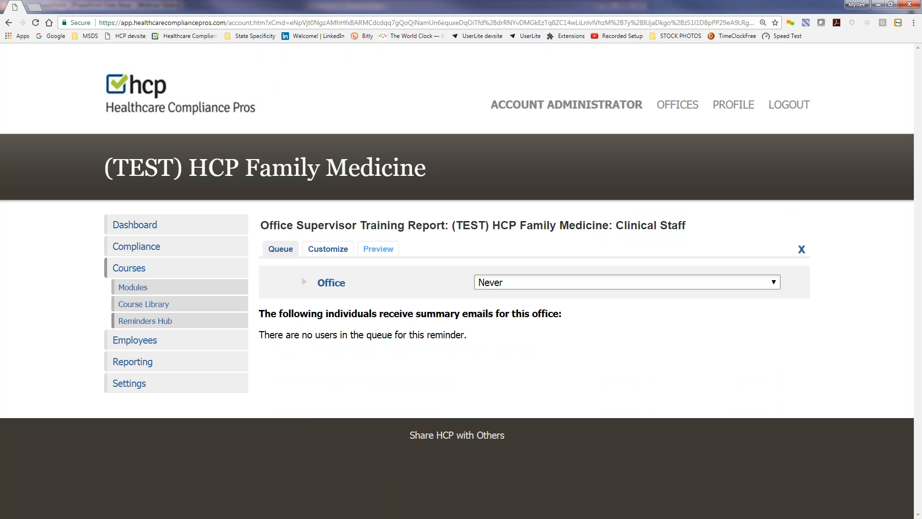
{"action": "left_click", "coordinate": [801, 249]}
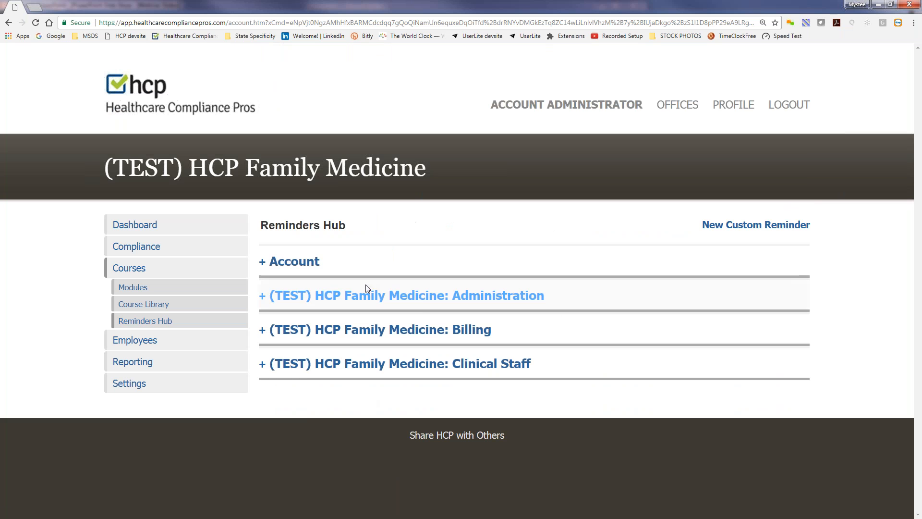
{"action": "left_click", "coordinate": [418, 300]}
{"action": "left_click", "coordinate": [363, 327]}
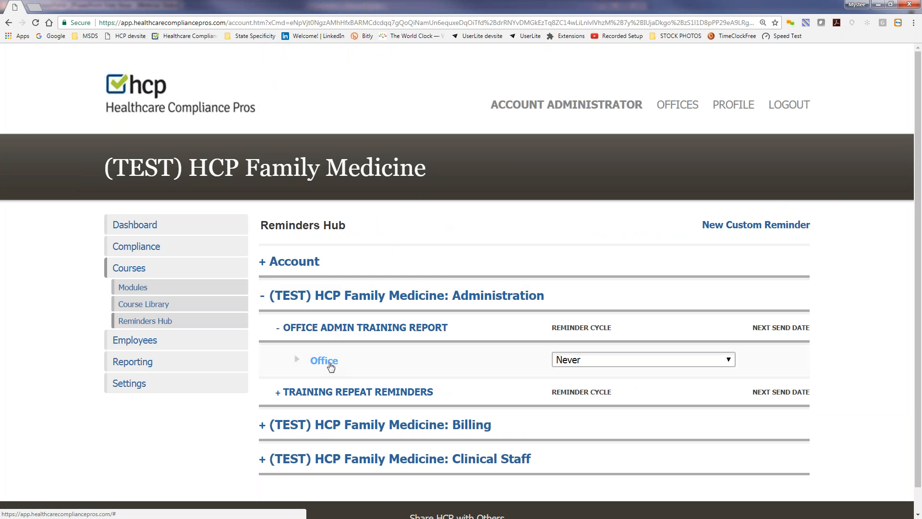
{"action": "left_click", "coordinate": [416, 249]}
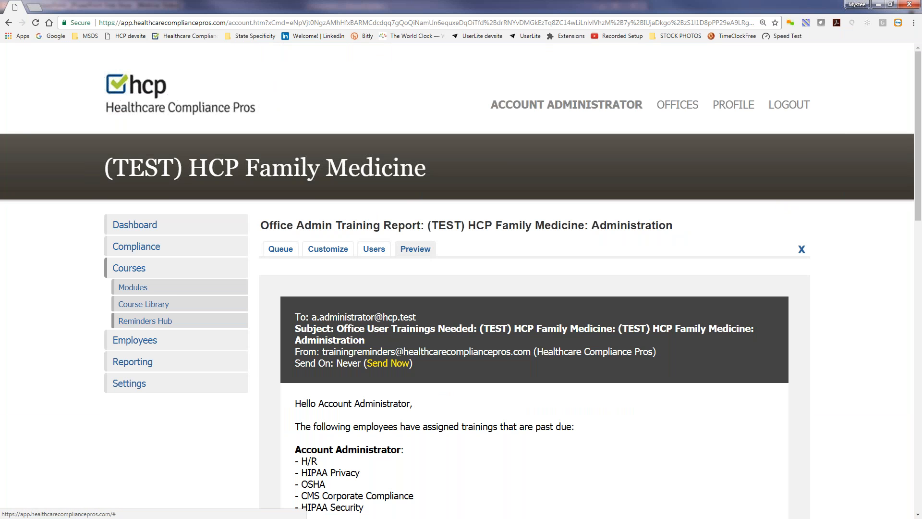
{"action": "scroll", "coordinate": [889, 285], "scroll_direction": "down", "scroll_amount": 3}
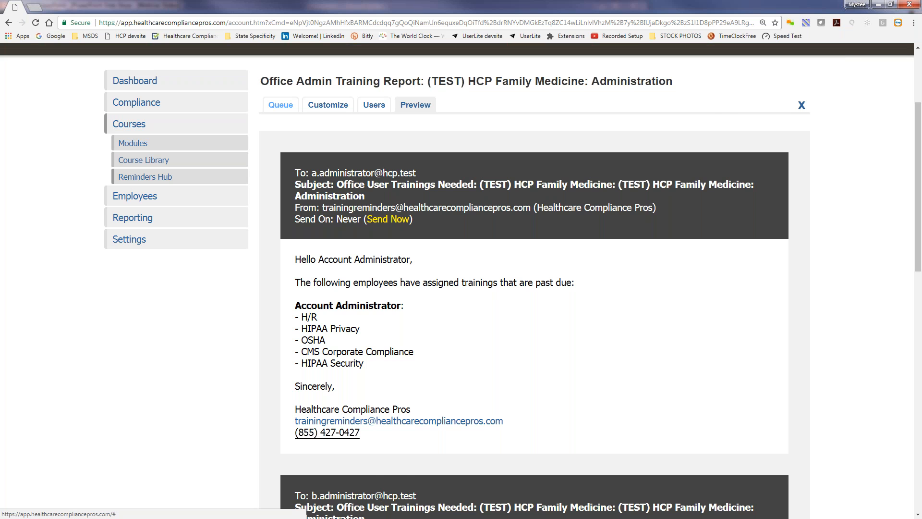
{"action": "left_click", "coordinate": [280, 104]}
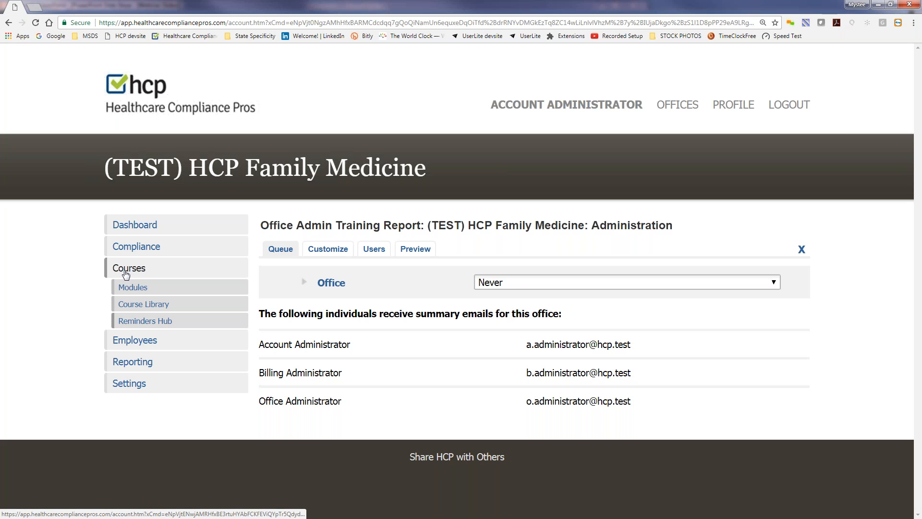
{"action": "left_click", "coordinate": [144, 320]}
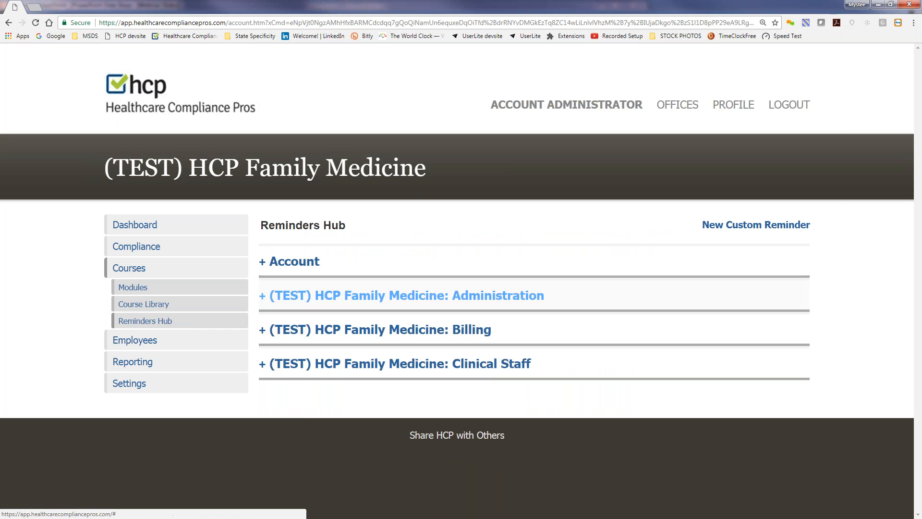
Set the Administration office's Office Admin Training Report reminder cycle to Monthly
{"action": "left_click", "coordinate": [269, 295]}
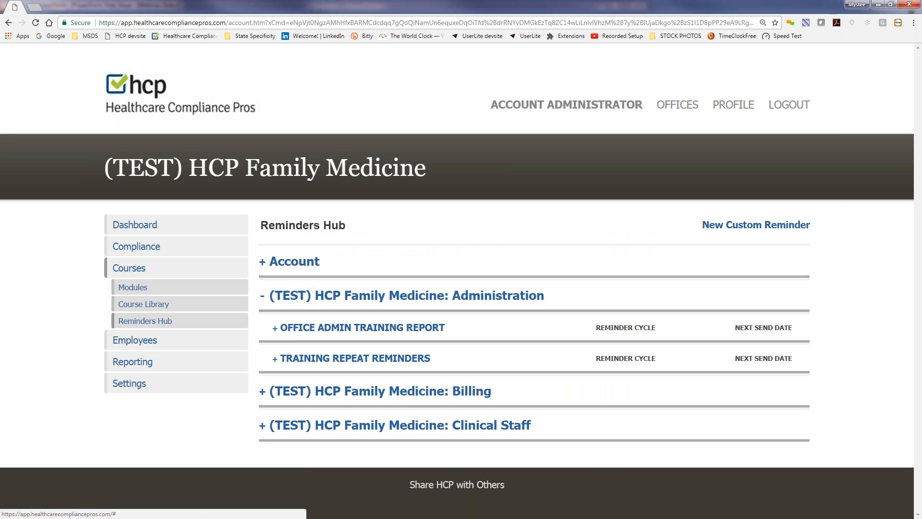
{"action": "left_click", "coordinate": [365, 327]}
{"action": "left_click", "coordinate": [611, 360]}
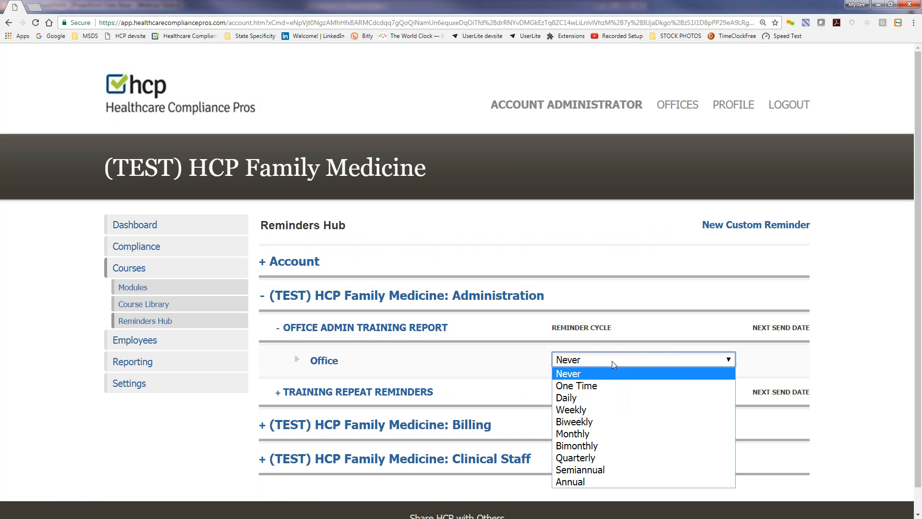
{"action": "left_click", "coordinate": [592, 432]}
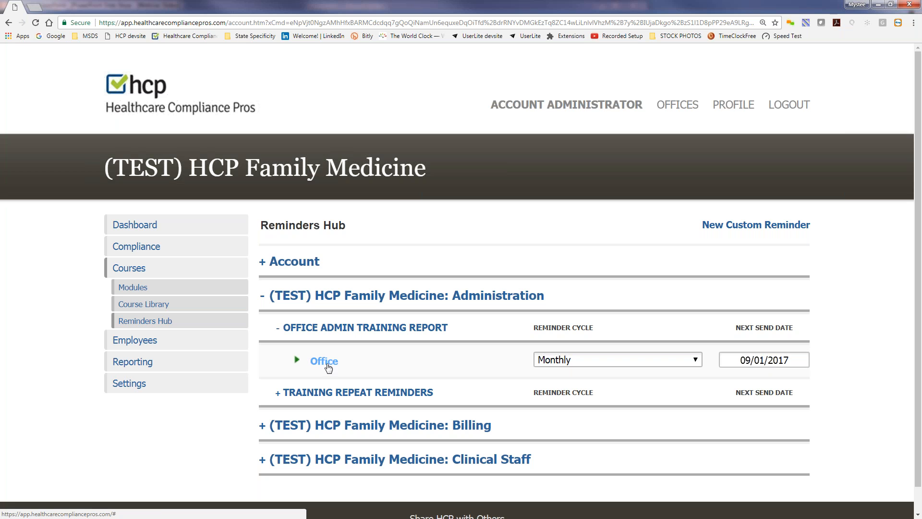
Enable per-user filtering on the report's recipients, selecting only Account Administrator
{"action": "left_click", "coordinate": [322, 362]}
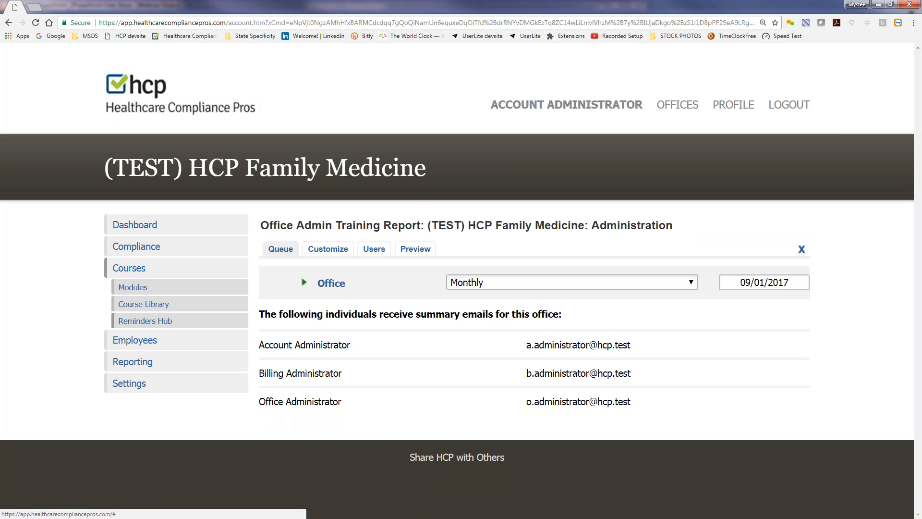
{"action": "left_click", "coordinate": [375, 249]}
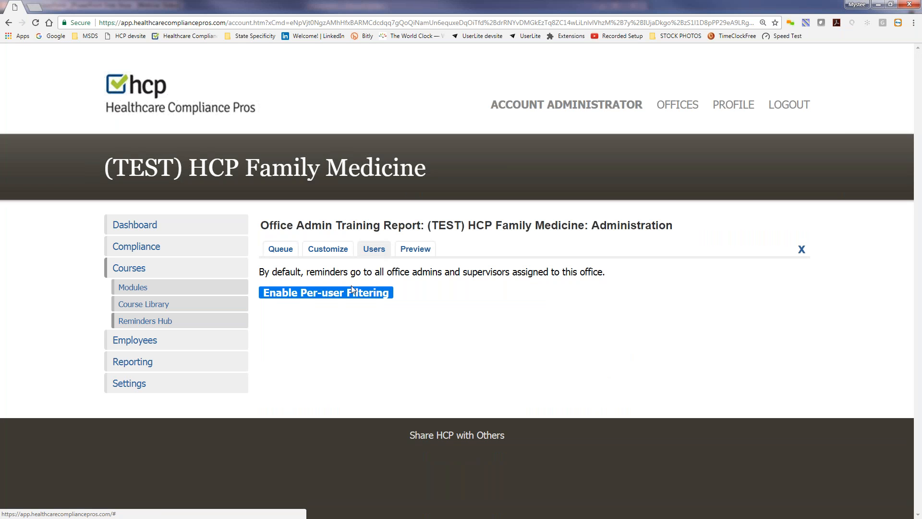
{"action": "left_click", "coordinate": [326, 298]}
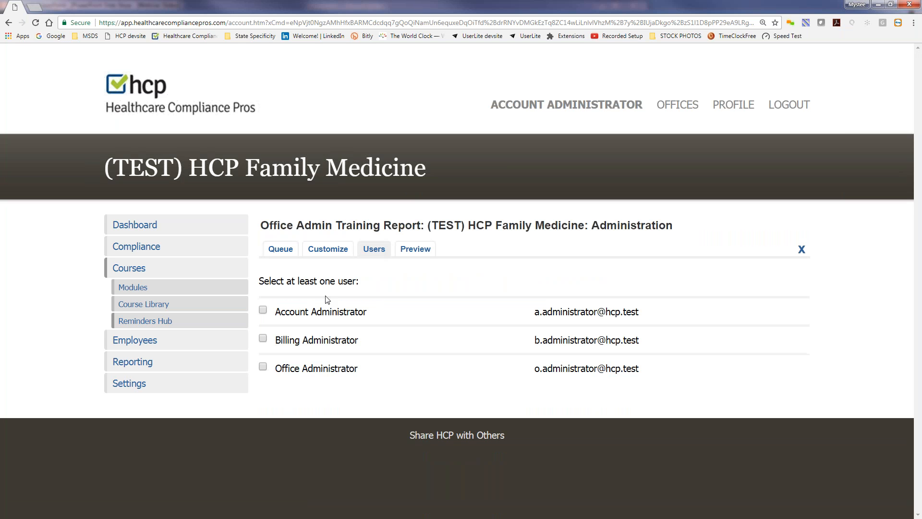
{"action": "left_click", "coordinate": [263, 311]}
Close the report panel and expand Account > Custom Reminders to list its five reminders, all set to Never
{"action": "left_click", "coordinate": [801, 249]}
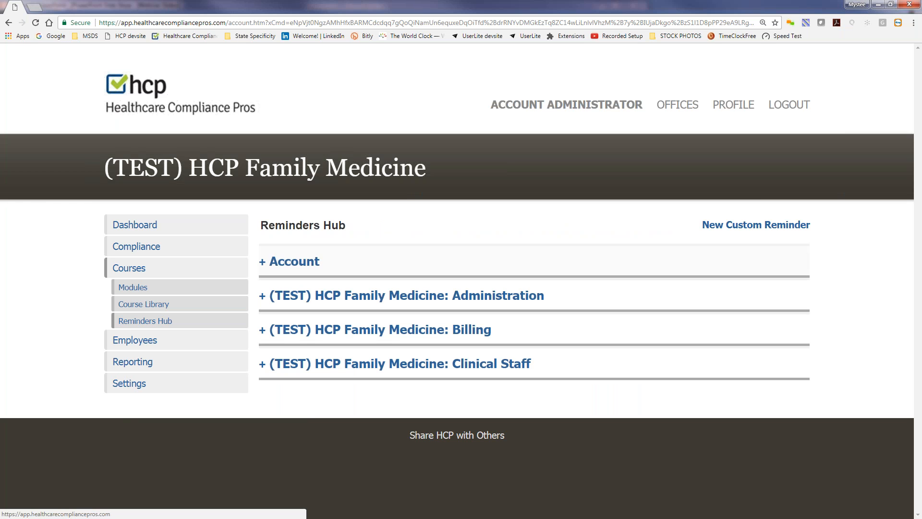
{"action": "left_click", "coordinate": [291, 266]}
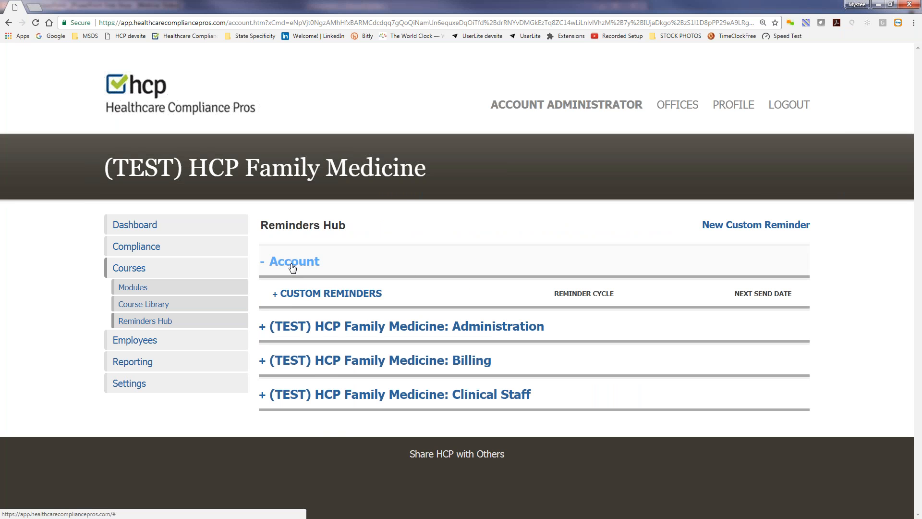
{"action": "left_click", "coordinate": [330, 293]}
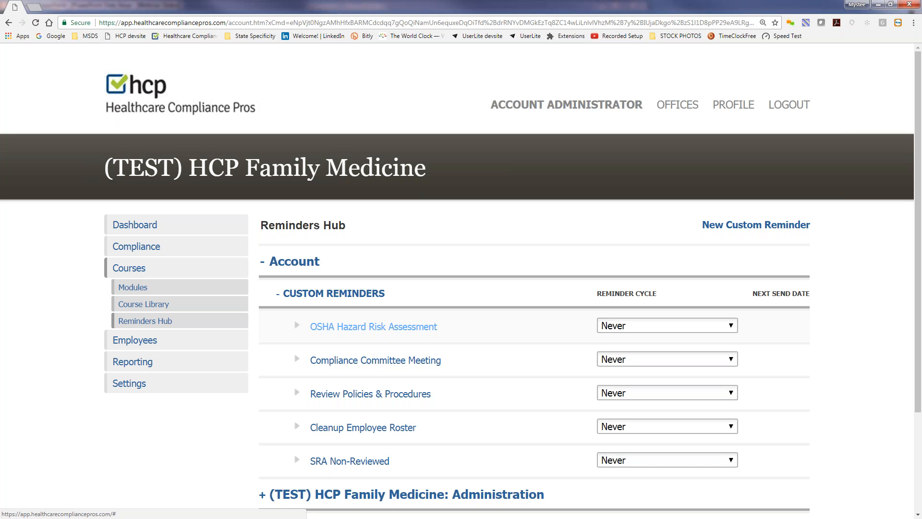
{"action": "scroll", "coordinate": [457, 279], "scroll_direction": "down", "scroll_amount": 1}
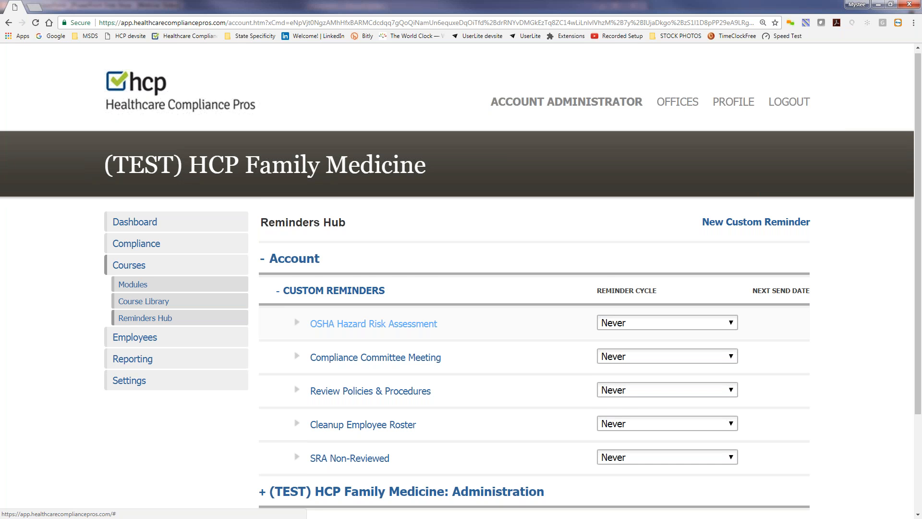
{"action": "scroll", "coordinate": [373, 324], "scroll_direction": "down", "scroll_amount": 1}
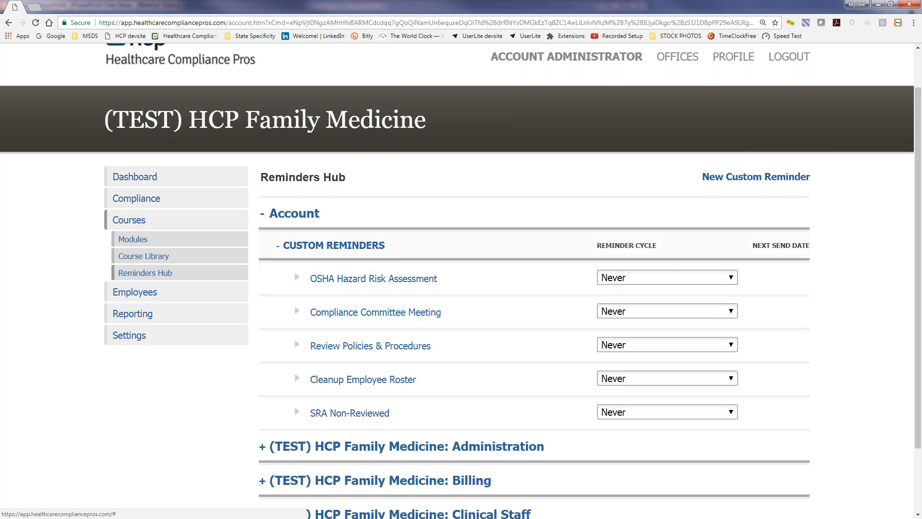
Create a new custom reminder titled 'Company Summer BBQ'
{"action": "left_click", "coordinate": [723, 179]}
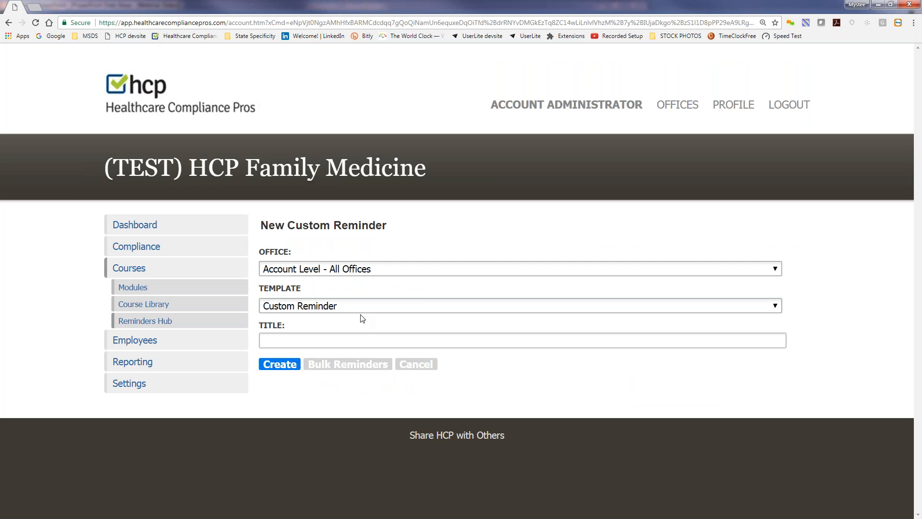
{"action": "left_click", "coordinate": [313, 338]}
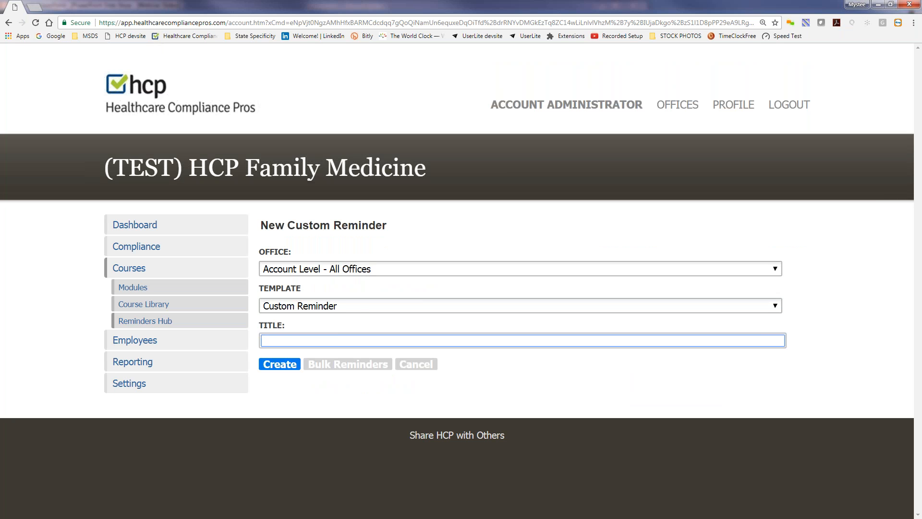
{"action": "type", "text": "Company Summer BBQ"}
{"action": "left_click", "coordinate": [285, 368]}
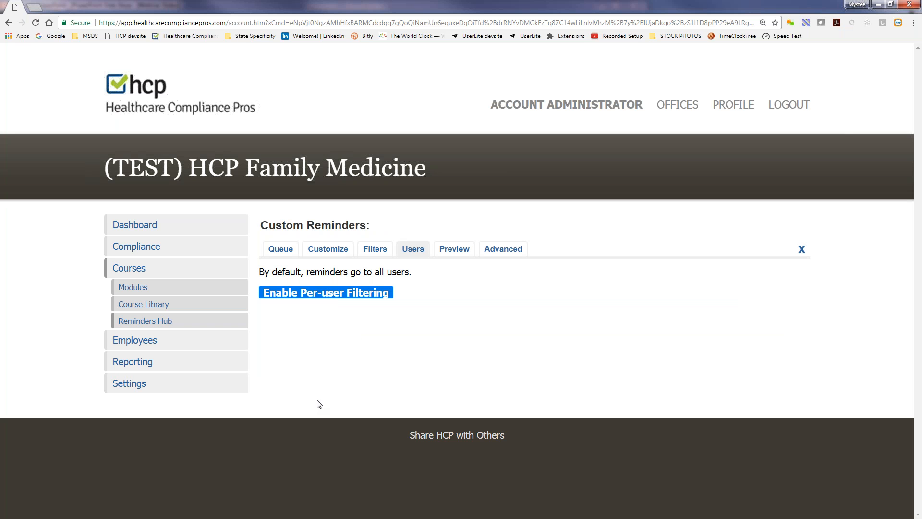
Enable per-user filtering and Customize on the reminder, then view its send queue
{"action": "left_click", "coordinate": [322, 294]}
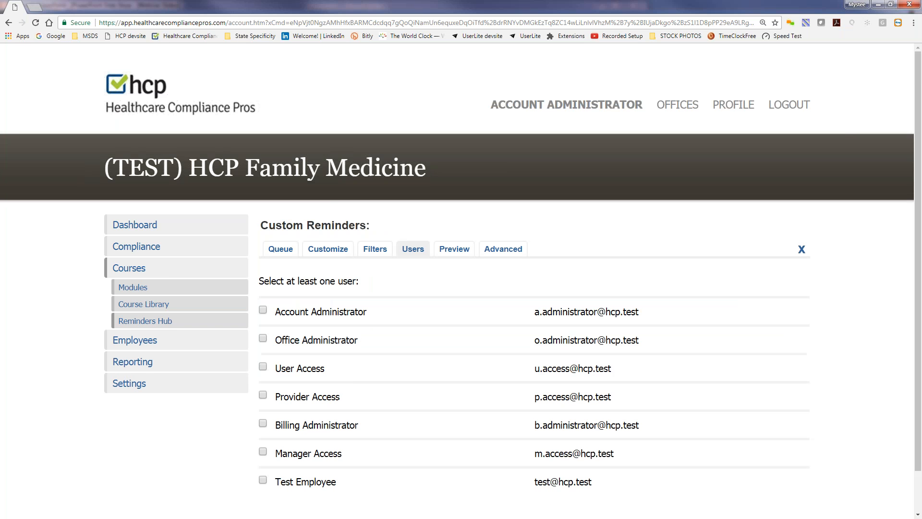
{"action": "scroll", "coordinate": [328, 362], "scroll_direction": "down", "scroll_amount": 1}
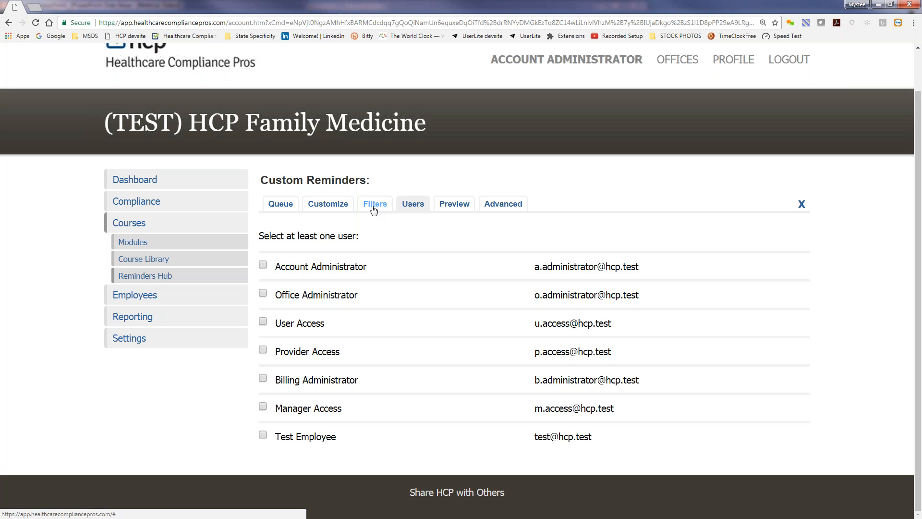
{"action": "left_click", "coordinate": [323, 207]}
{"action": "left_click", "coordinate": [290, 308]}
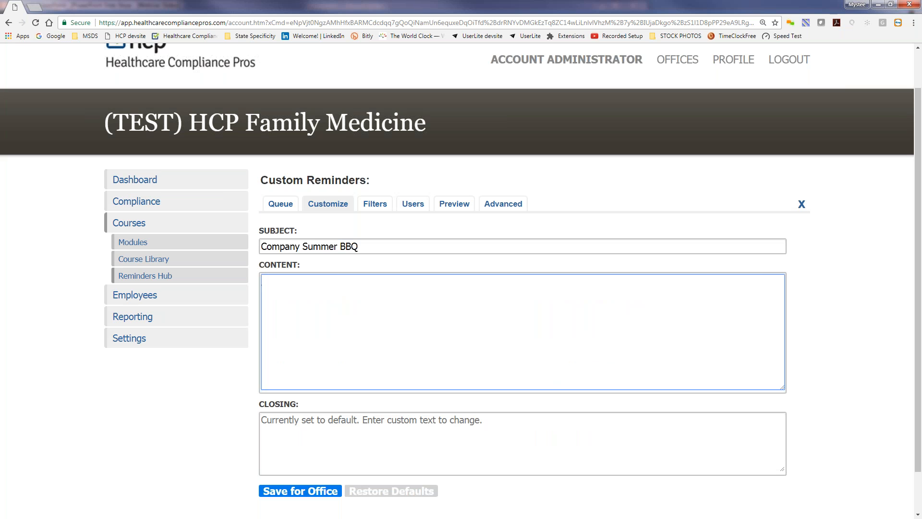
{"action": "left_click", "coordinate": [282, 210]}
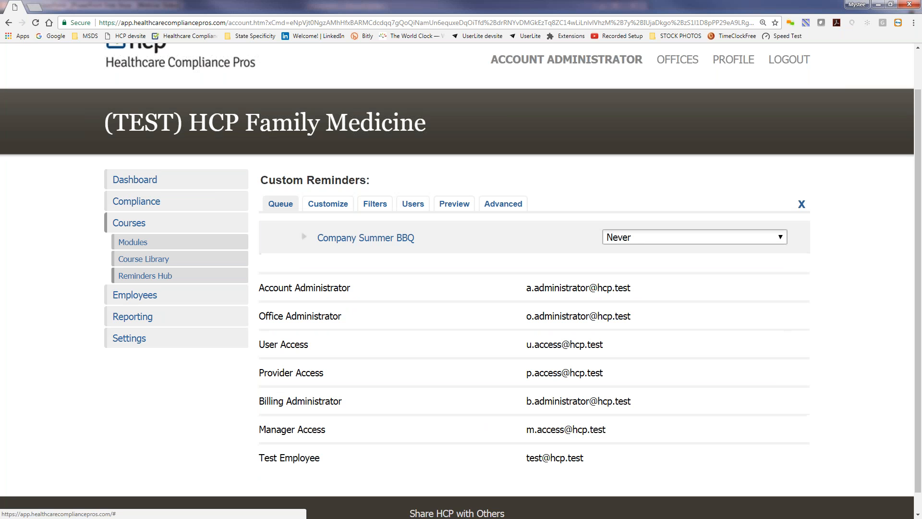
Set the Company Summer BBQ frequency to One Time, keeping the 08/11/2017 send date
{"action": "left_click", "coordinate": [643, 237]}
{"action": "left_click", "coordinate": [640, 250]}
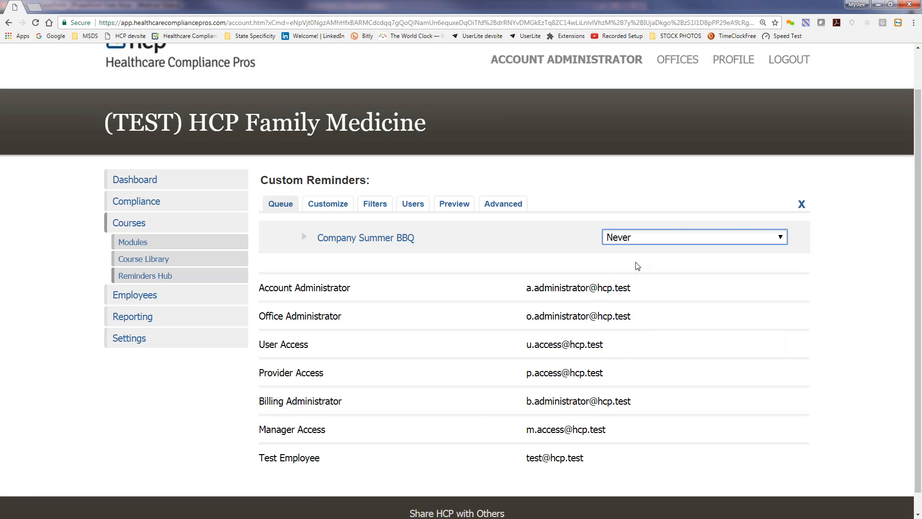
{"action": "key", "text": "Down"}
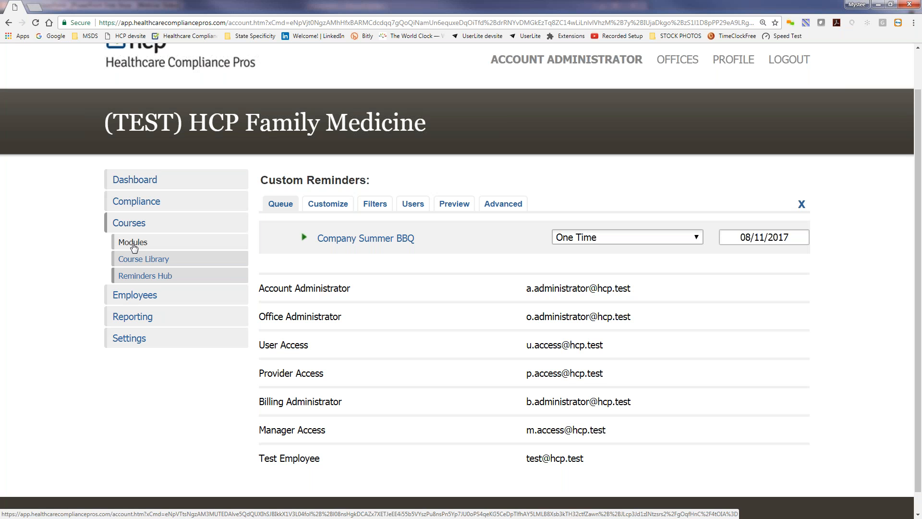
Go to Courses > Modules and start SETUP for the HIPAA Privacy module
{"action": "left_click", "coordinate": [134, 244]}
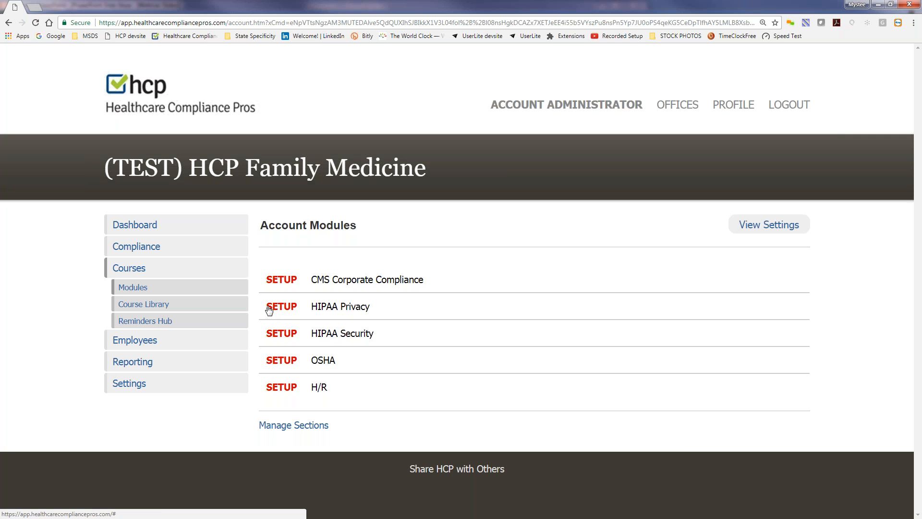
{"action": "left_click", "coordinate": [282, 310]}
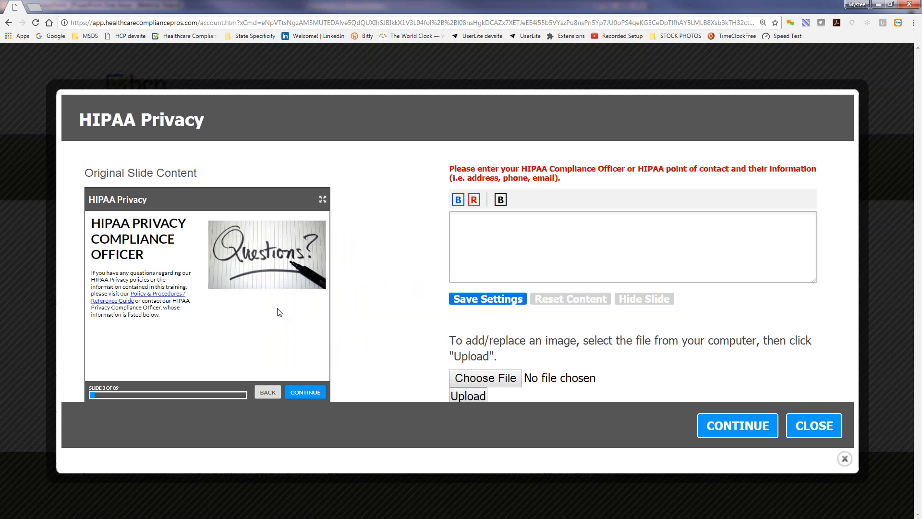
Enter the compliance officer's name and e-mail on two lines in blue bold, and save
{"action": "left_click", "coordinate": [541, 240]}
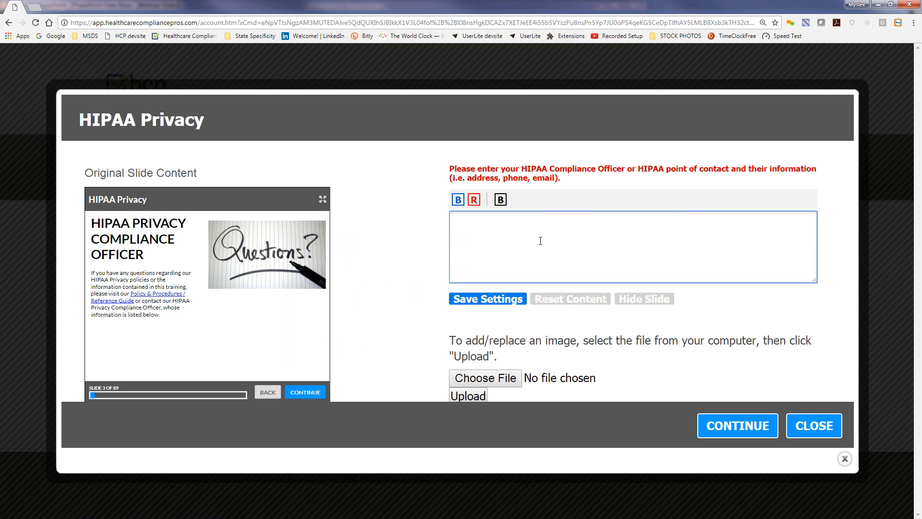
{"action": "key", "text": "Return"}
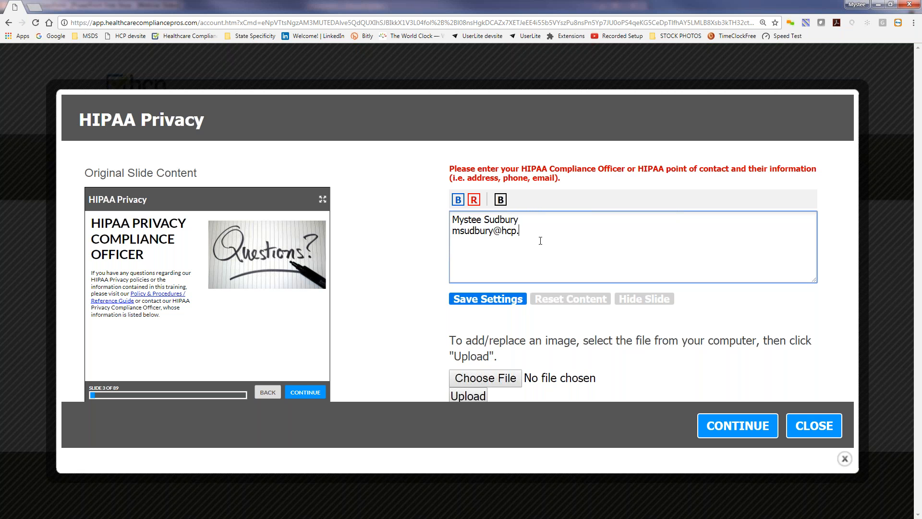
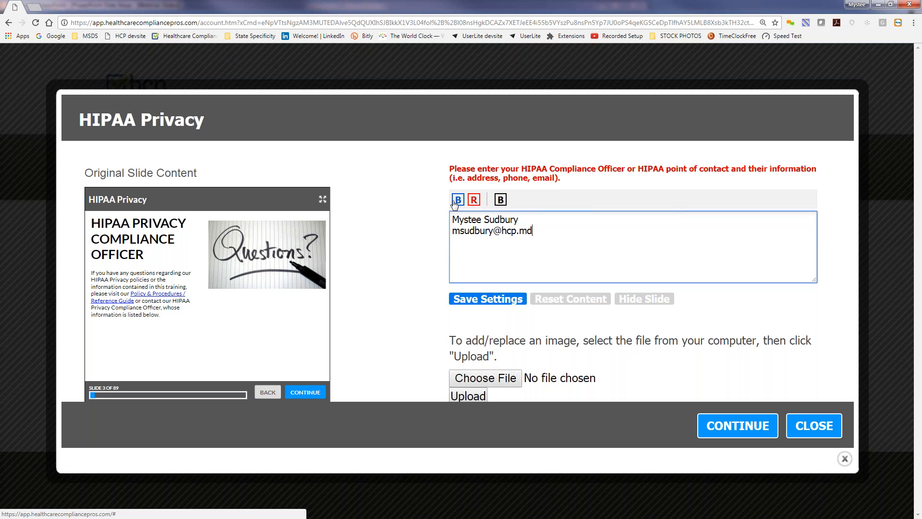
{"action": "left_click", "coordinate": [501, 202]}
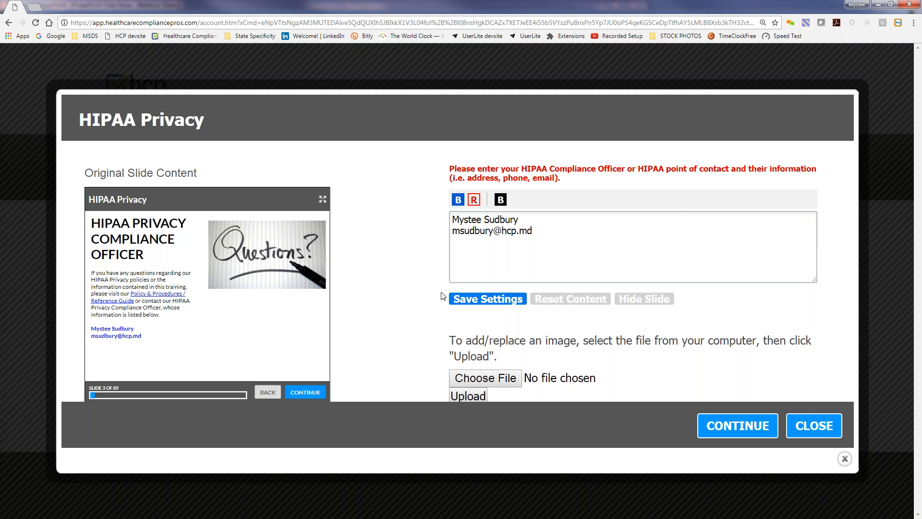
{"action": "left_click", "coordinate": [480, 299]}
Preview the Compliance Officer slide (3 of 67) to check the contact details, then close the preview
{"action": "left_click", "coordinate": [844, 460]}
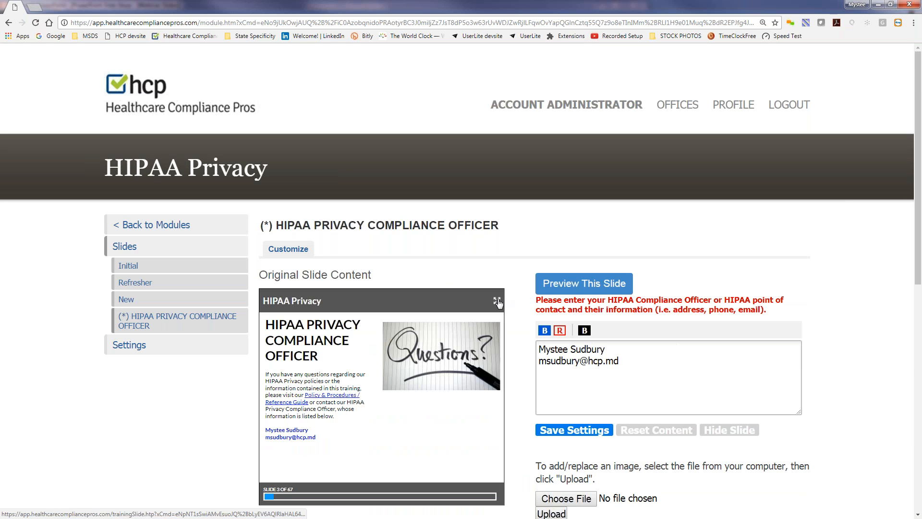
{"action": "left_click", "coordinate": [497, 298]}
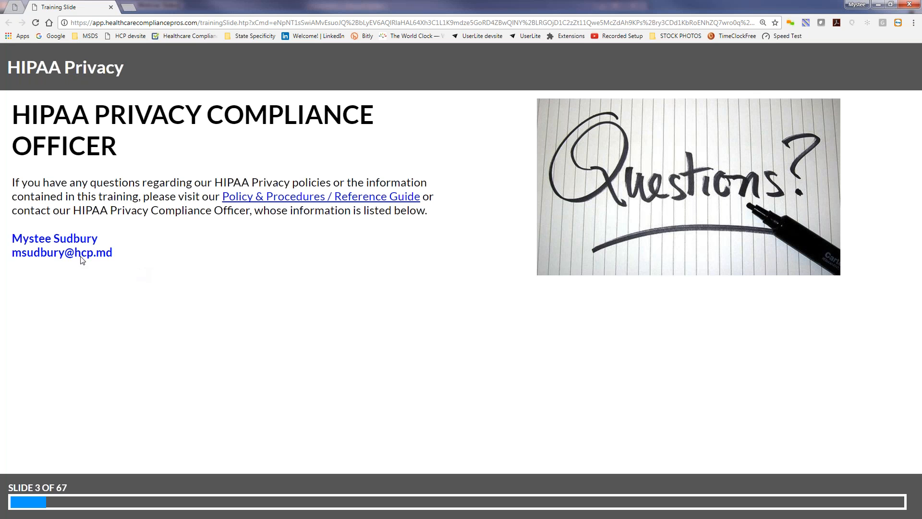
{"action": "left_click", "coordinate": [111, 7]}
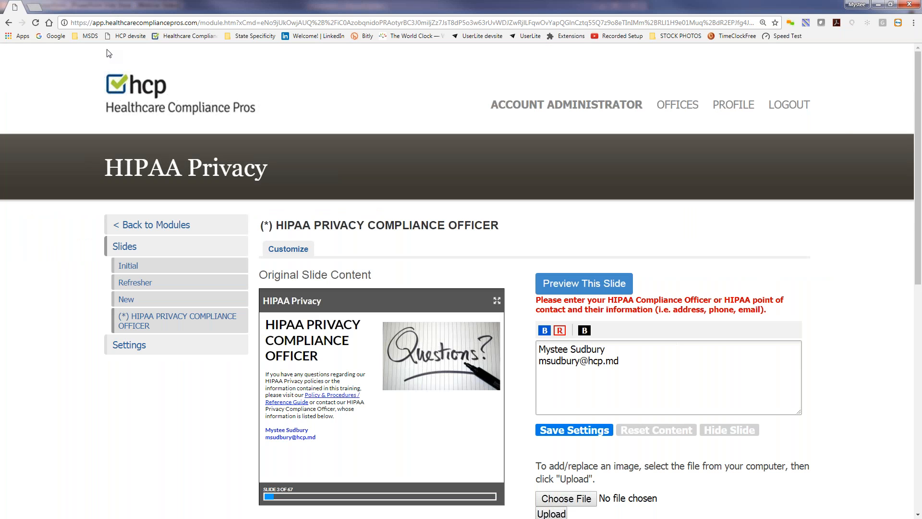
Return to the (TEST) HCP Family Medicine account dashboard and expand its course options
{"action": "left_click", "coordinate": [124, 251]}
{"action": "left_click", "coordinate": [221, 224]}
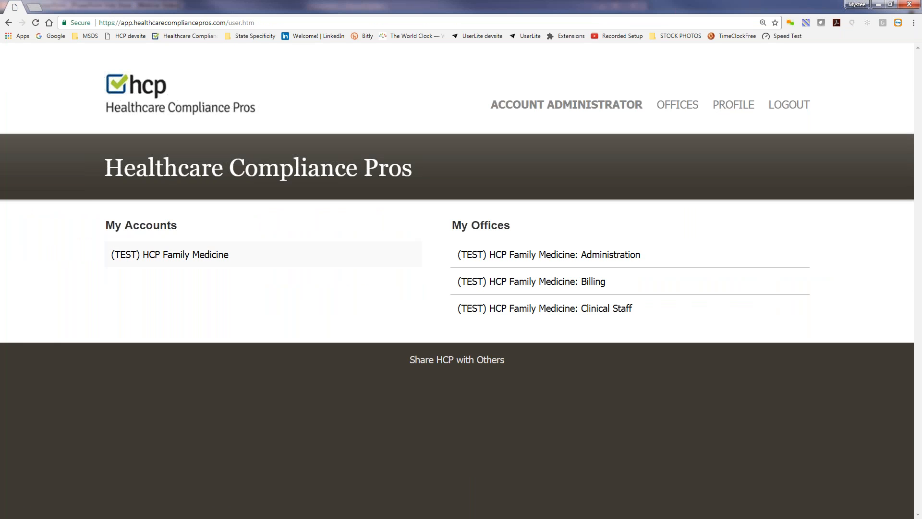
{"action": "left_click", "coordinate": [170, 254]}
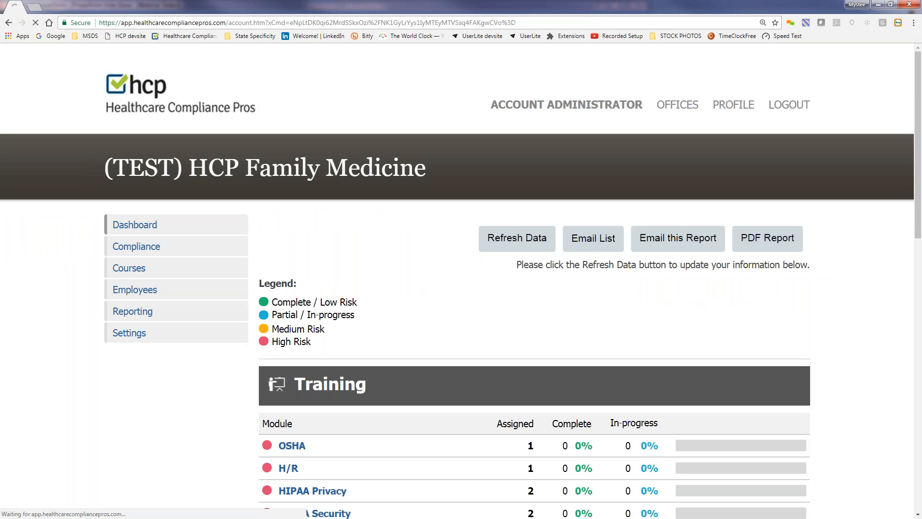
{"action": "left_click", "coordinate": [129, 268]}
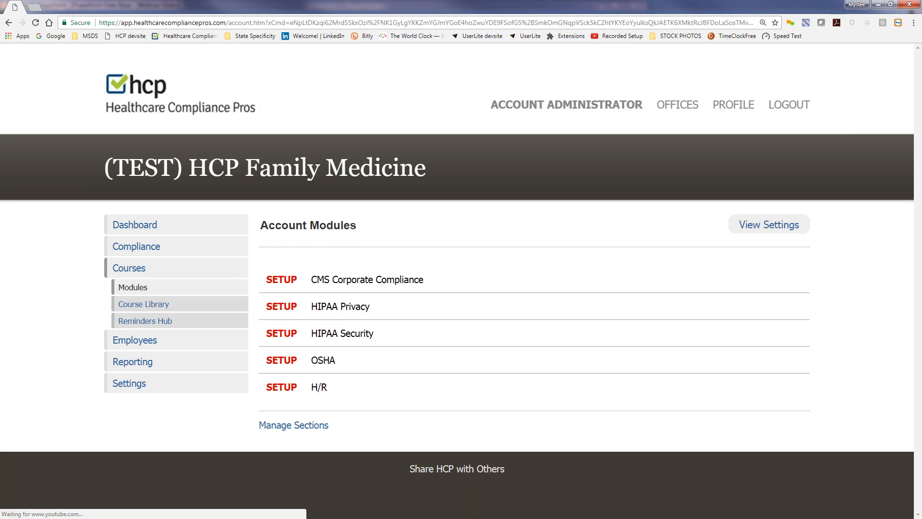
Open the HIPAA Privacy module's slide 3, HIPAA PRIVACY COMPLIANCE OFFICER
{"action": "left_click", "coordinate": [339, 305]}
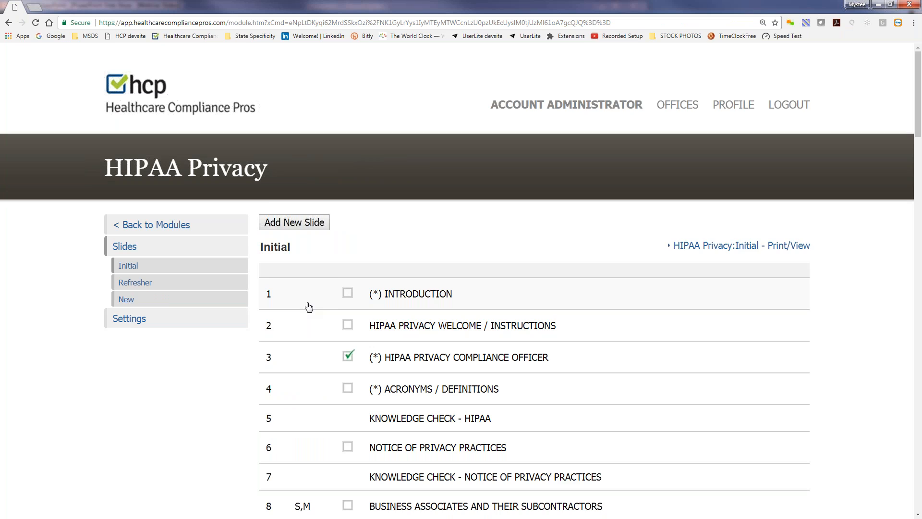
{"action": "scroll", "coordinate": [345, 303], "scroll_direction": "down", "scroll_amount": 2}
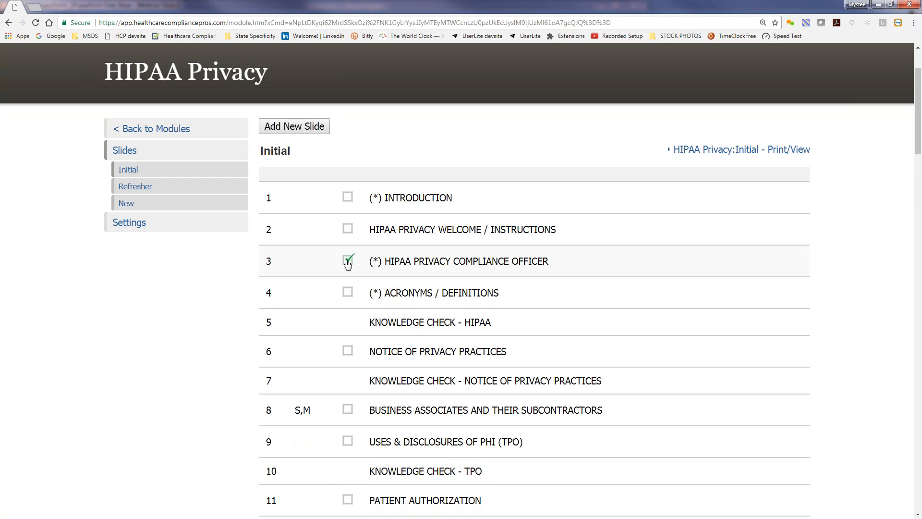
{"action": "scroll", "coordinate": [347, 264], "scroll_direction": "down", "scroll_amount": 1}
{"action": "scroll", "coordinate": [347, 263], "scroll_direction": "down", "scroll_amount": 2}
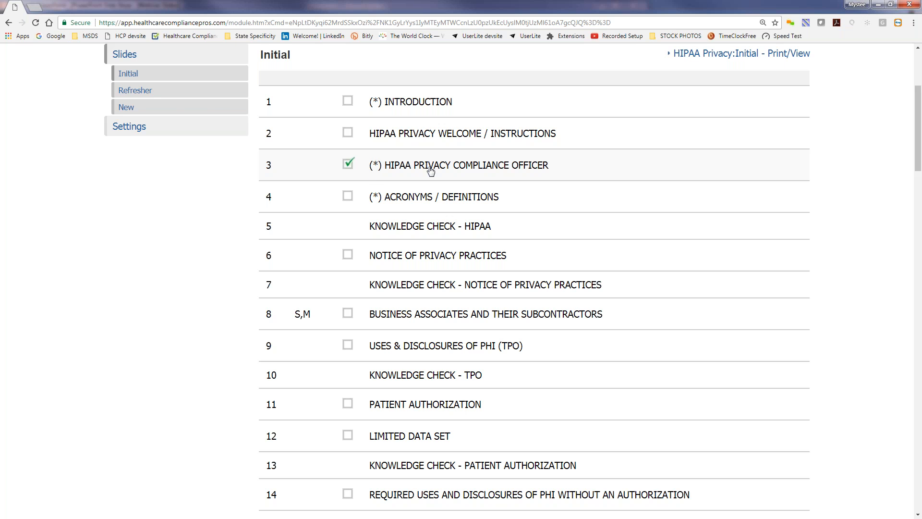
{"action": "left_click", "coordinate": [451, 170]}
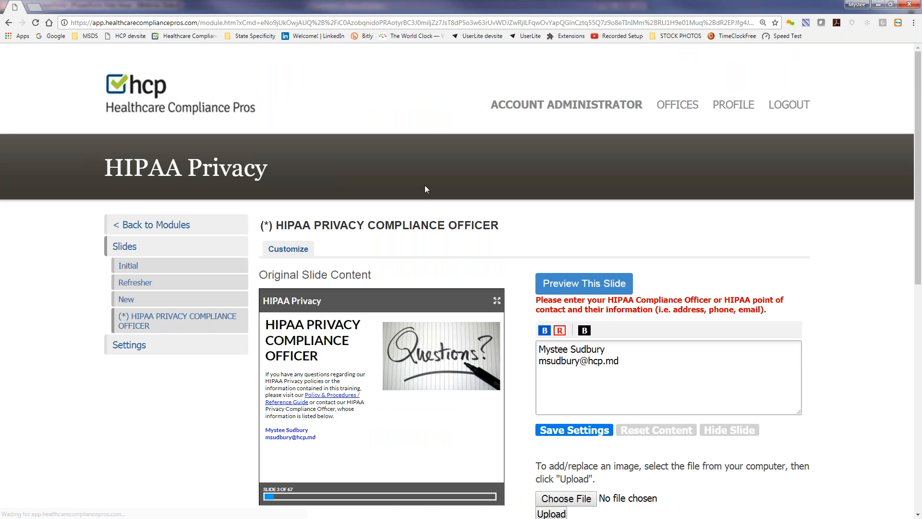
{"action": "left_click_drag", "start_coordinate": [538, 349], "coordinate": [624, 372]}
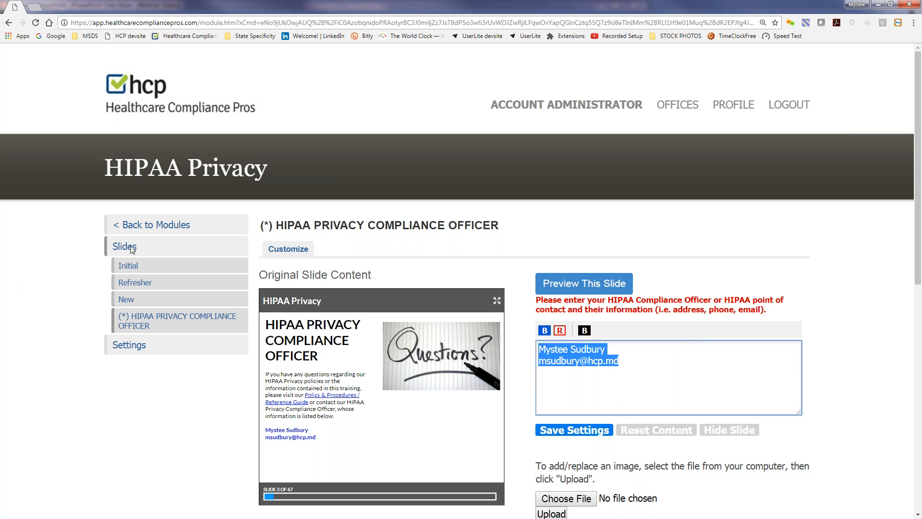
{"action": "left_click", "coordinate": [623, 362]}
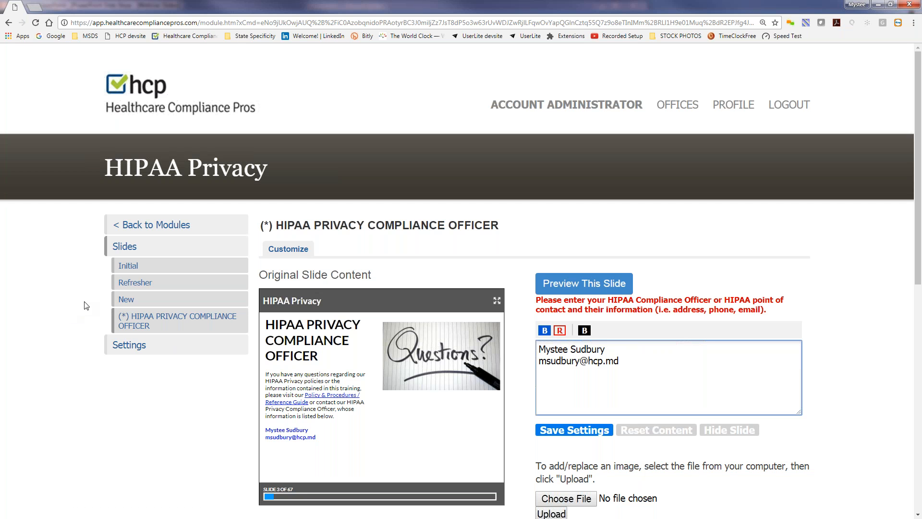
{"action": "left_click", "coordinate": [142, 224]}
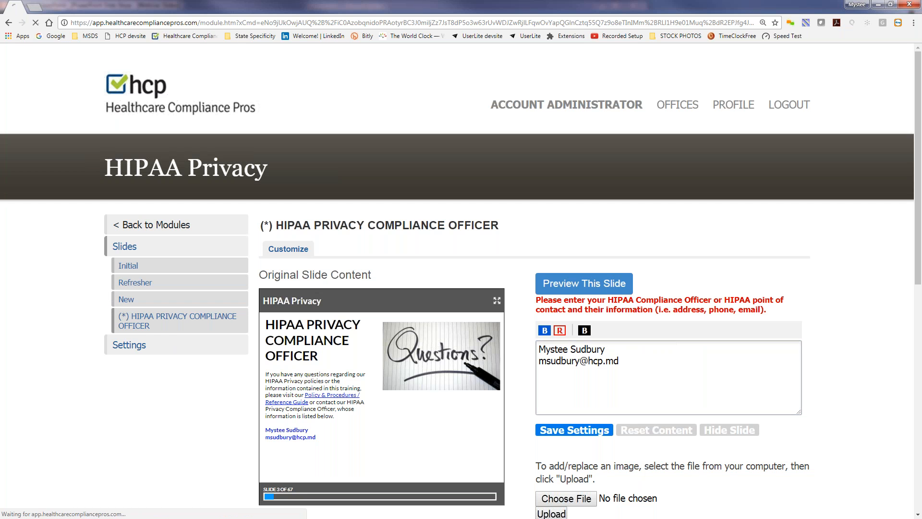
In the H/R module, add a new slide with the title 'Tattoo Policy'
{"action": "left_click", "coordinate": [266, 358]}
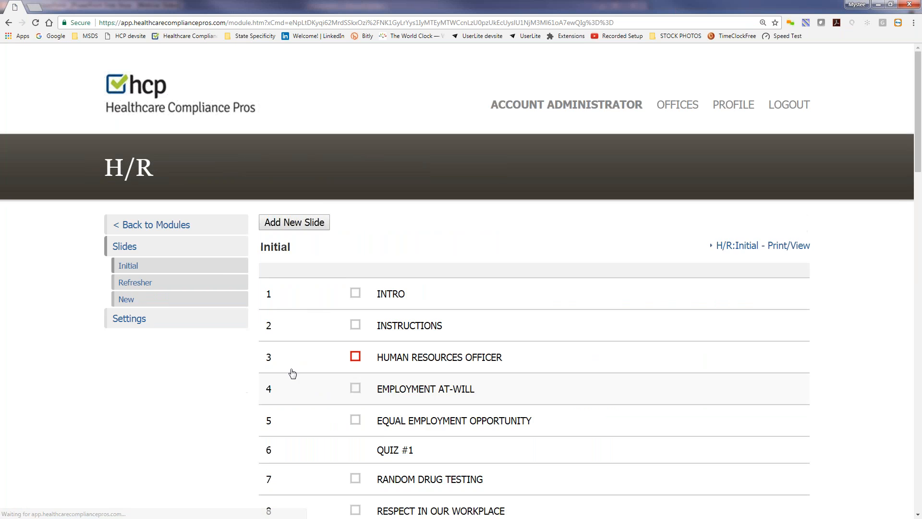
{"action": "scroll", "coordinate": [125, 298], "scroll_direction": "down", "scroll_amount": 2}
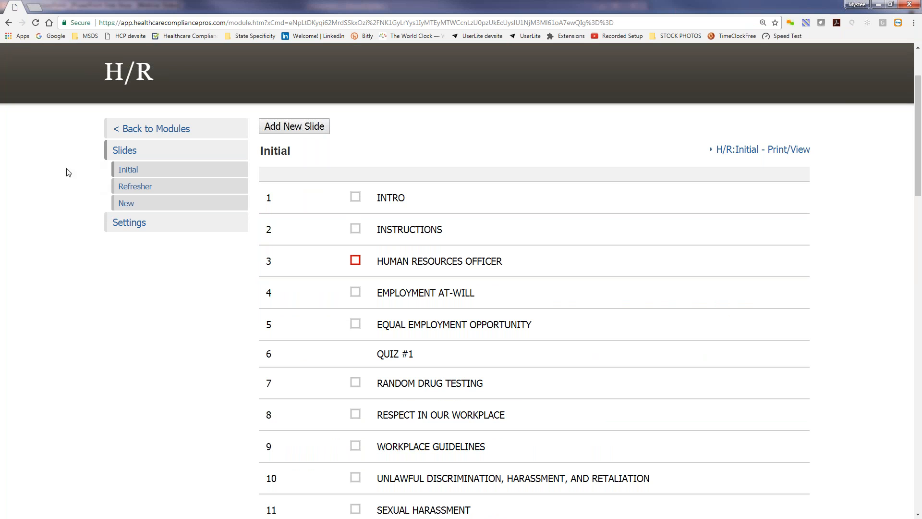
{"action": "left_click", "coordinate": [126, 208]}
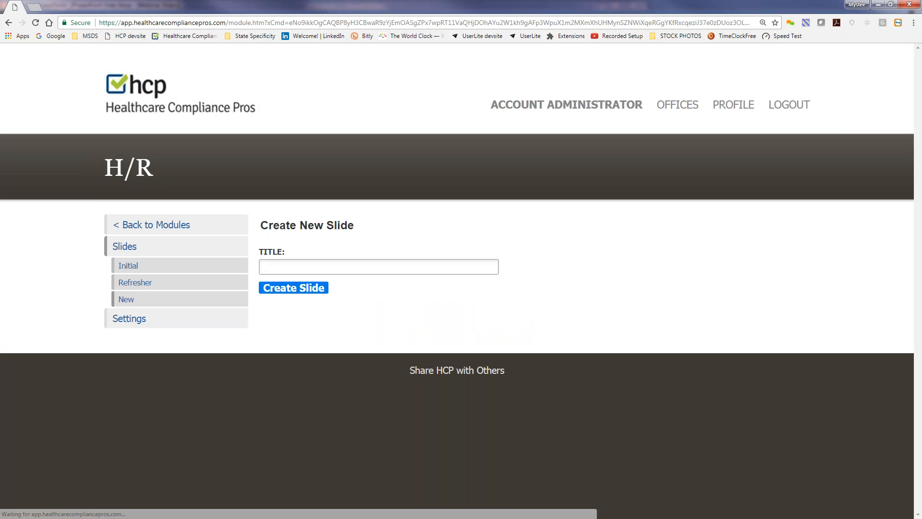
{"action": "left_click", "coordinate": [303, 266]}
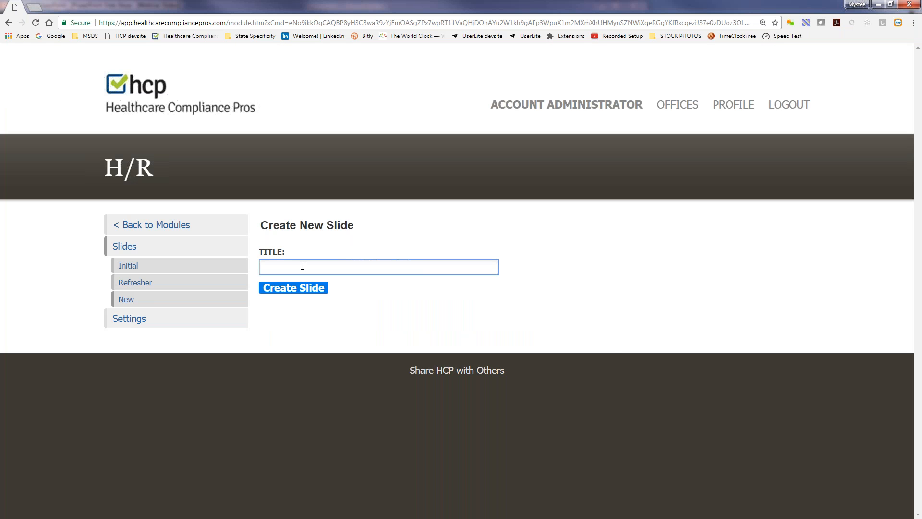
{"action": "type", "text": "Tattoo Policy"}
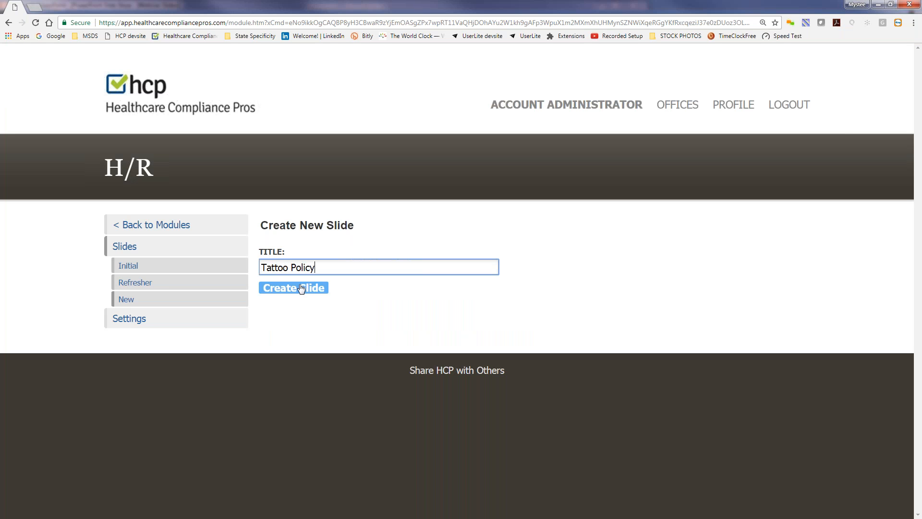
{"action": "left_click", "coordinate": [303, 287]}
{"action": "scroll", "coordinate": [395, 324], "scroll_direction": "down", "scroll_amount": 2}
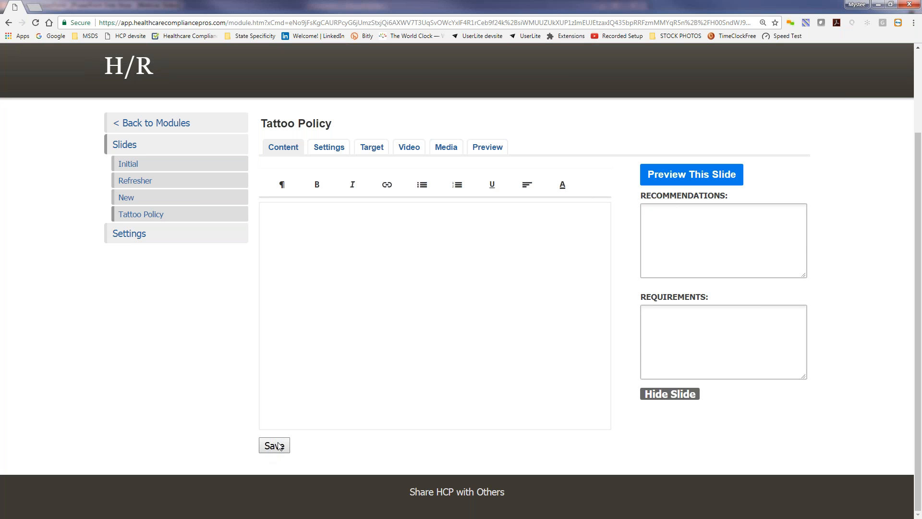
Review the Tattoo Policy settings: No Quiz, Active, no exam question, no transition, image Right
{"action": "left_click", "coordinate": [329, 149]}
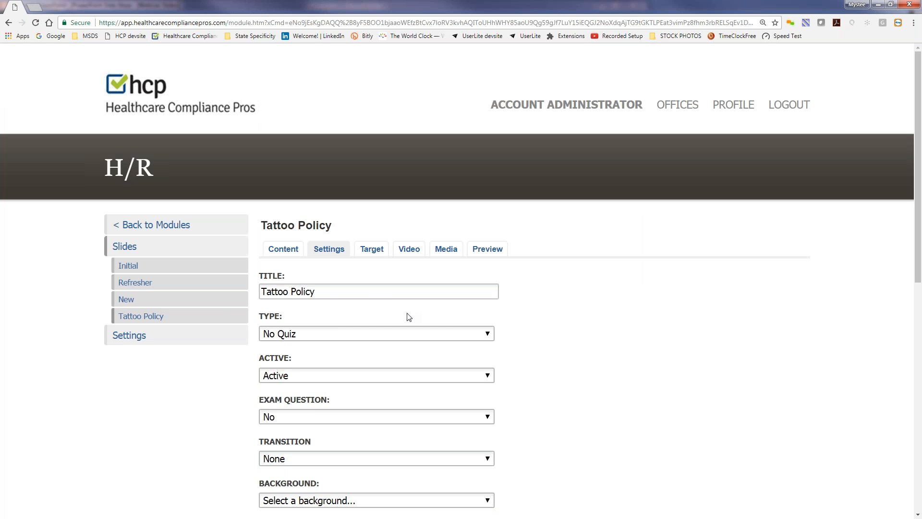
{"action": "scroll", "coordinate": [620, 338], "scroll_direction": "down", "scroll_amount": 1}
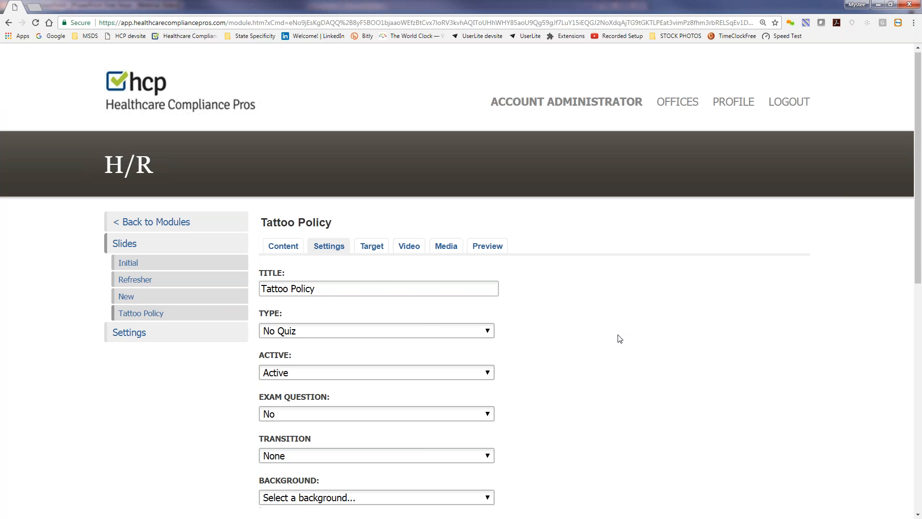
{"action": "scroll", "coordinate": [619, 339], "scroll_direction": "down", "scroll_amount": 7}
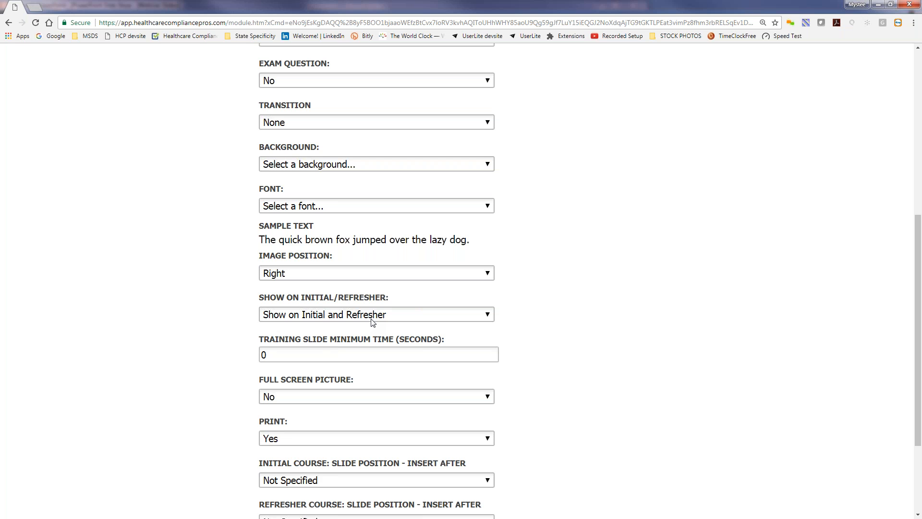
{"action": "scroll", "coordinate": [589, 345], "scroll_direction": "up", "scroll_amount": 5}
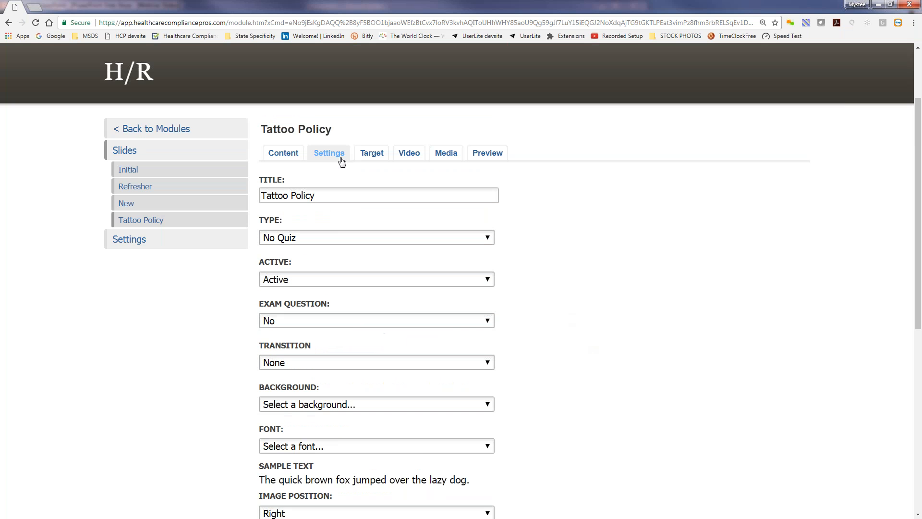
{"action": "left_click", "coordinate": [333, 161]}
Hide row 38, EDUCATIONAL ASSISTANCE, from the H/R slide list
{"action": "left_click", "coordinate": [128, 170]}
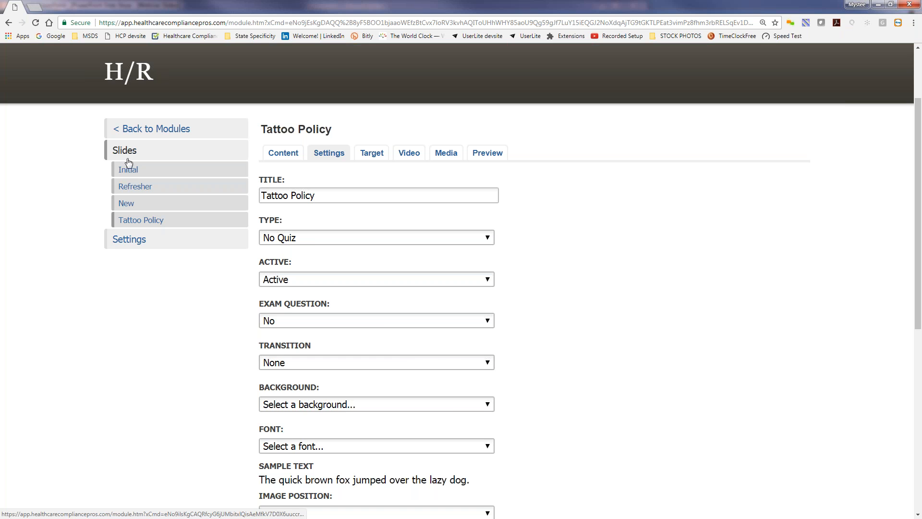
{"action": "scroll", "coordinate": [318, 362], "scroll_direction": "down", "scroll_amount": 2}
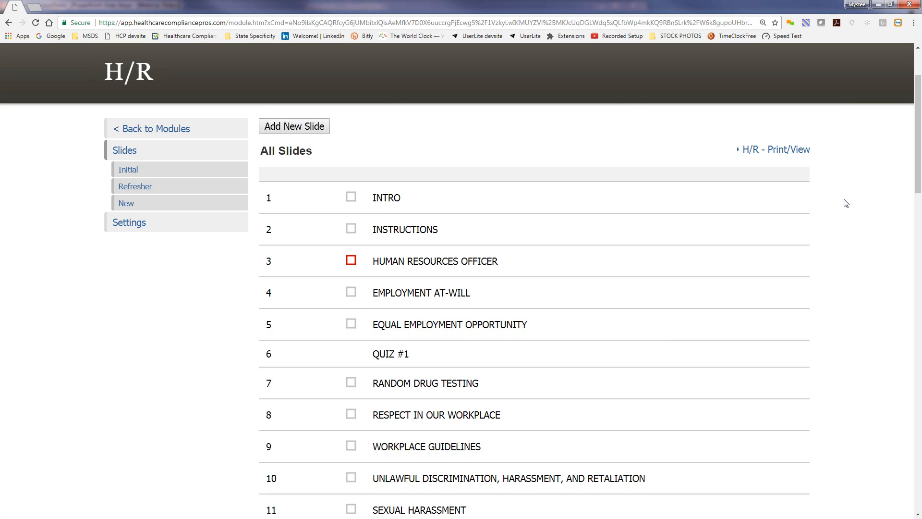
{"action": "left_click_drag", "start_coordinate": [918, 157], "coordinate": [919, 198]}
{"action": "left_click_drag", "start_coordinate": [920, 198], "coordinate": [919, 440]}
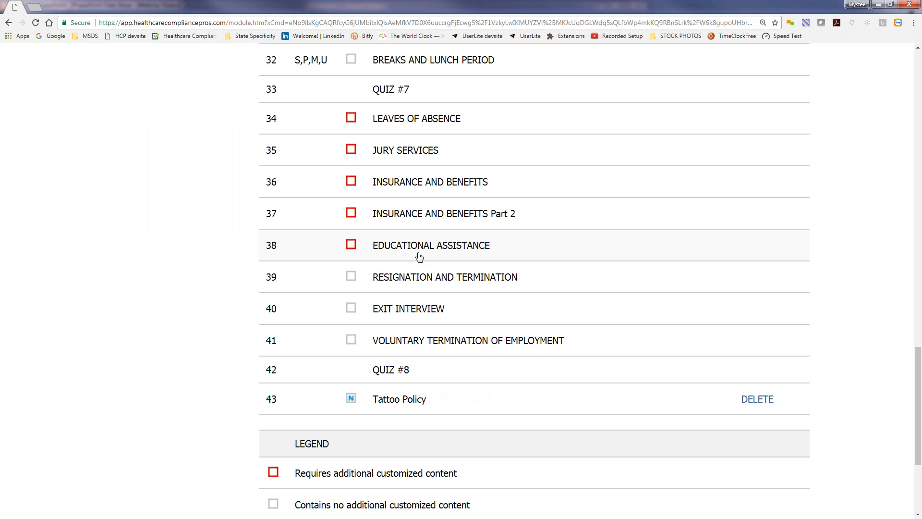
{"action": "left_click", "coordinate": [413, 247]}
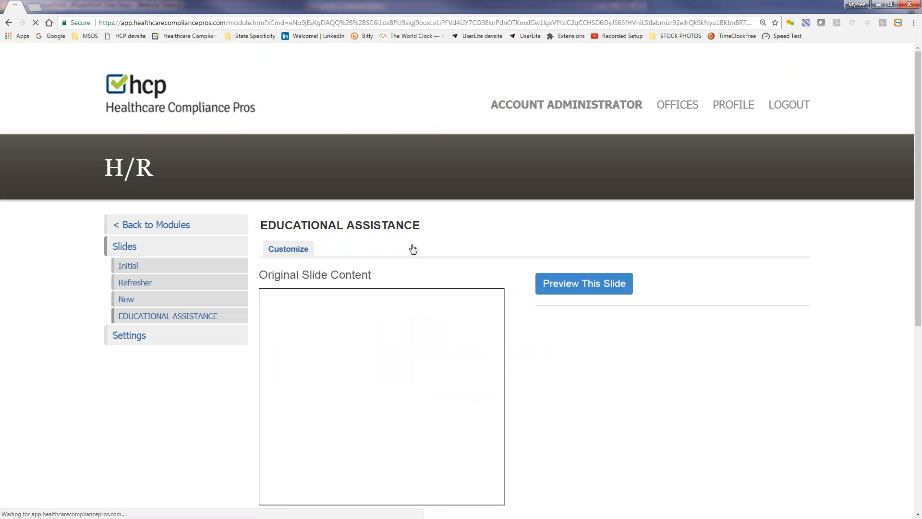
{"action": "left_click", "coordinate": [731, 432]}
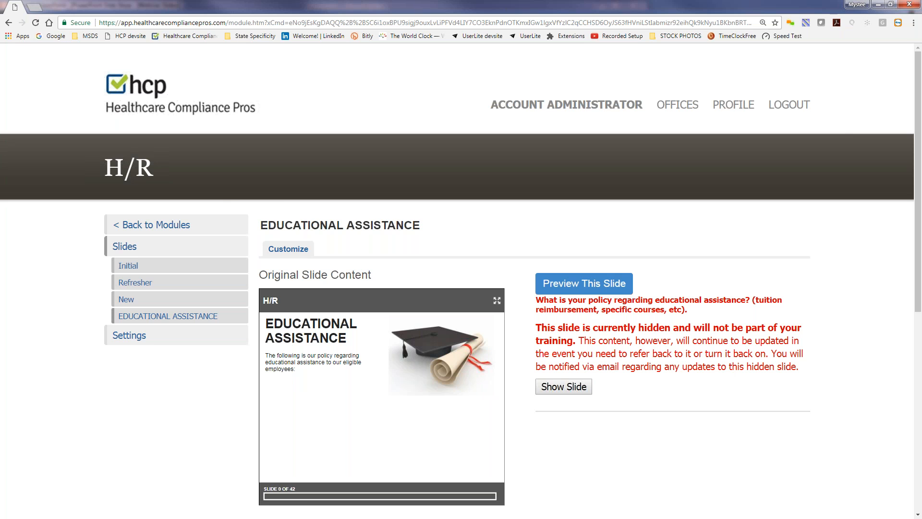
From the H/R slide list, open the HUMAN RESOURCES OFFICER slide and start its preview
{"action": "left_click", "coordinate": [131, 248]}
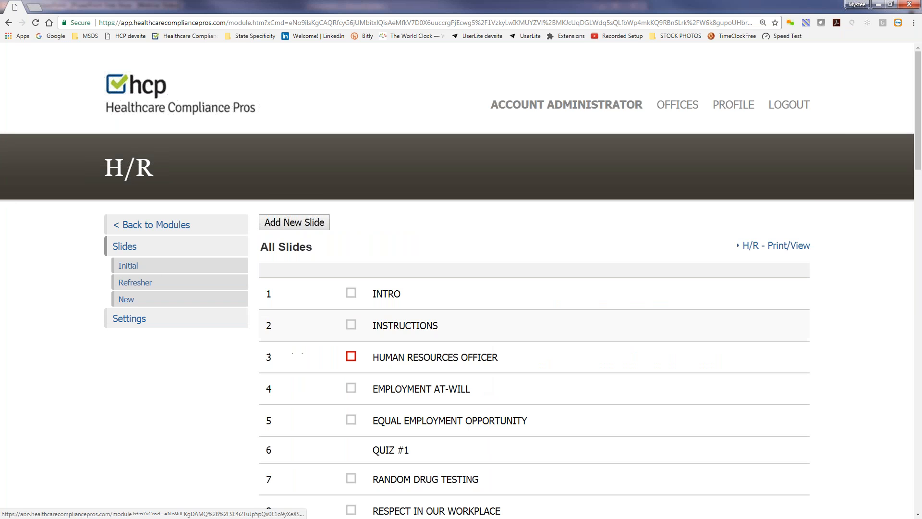
{"action": "left_click", "coordinate": [432, 360]}
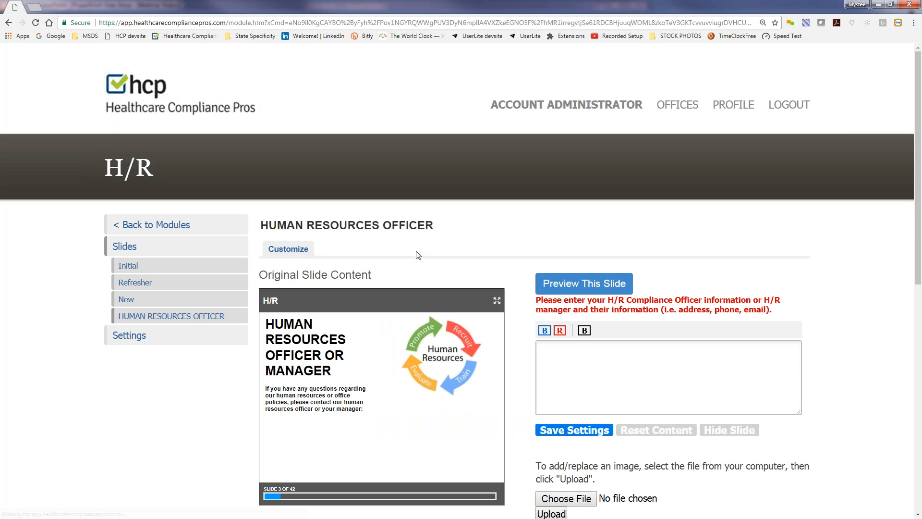
{"action": "left_click", "coordinate": [558, 286]}
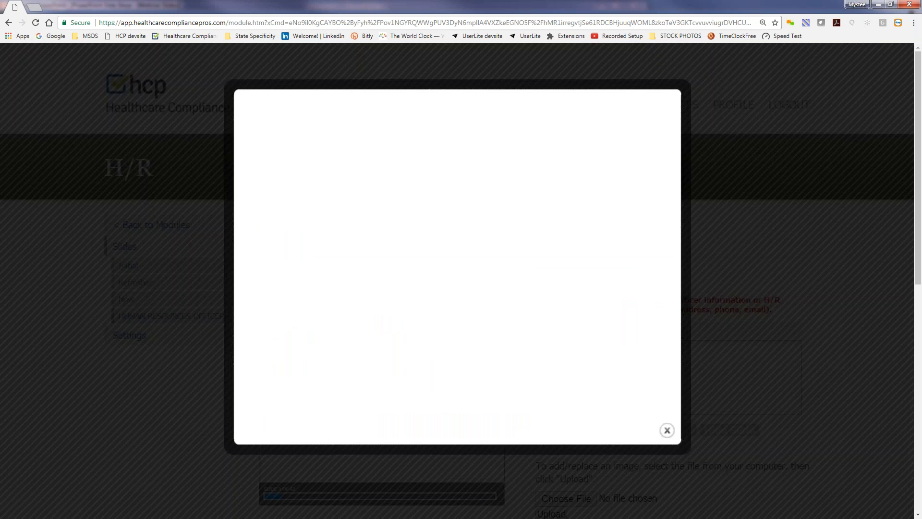
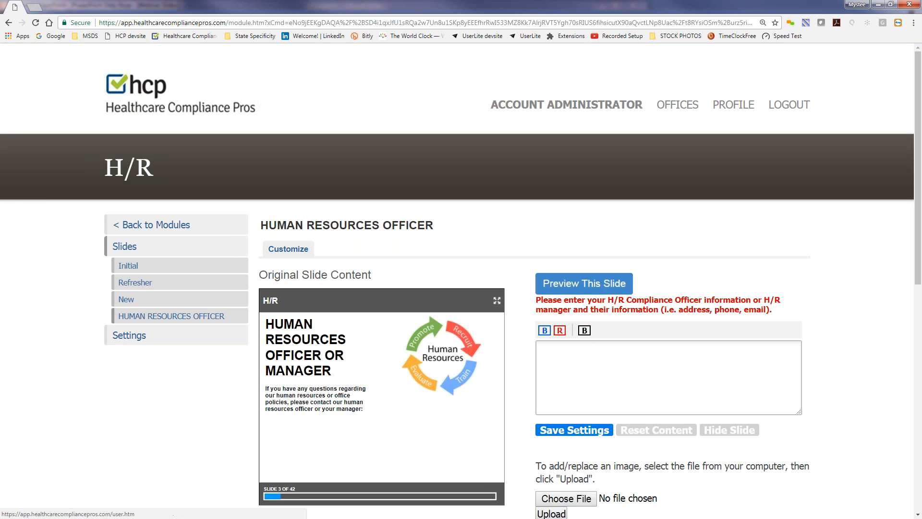
Go back via the Account Administrator link to the My Accounts / My Offices home page
{"action": "left_click", "coordinate": [678, 105]}
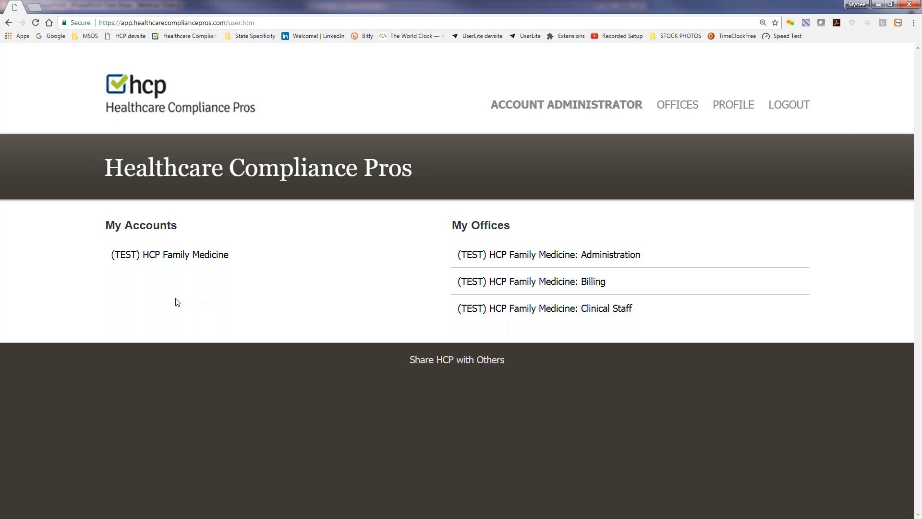
Show the (TEST) HCP Family Medicine Deleted users report and open the most recently removed user's profile
{"action": "left_click", "coordinate": [163, 259]}
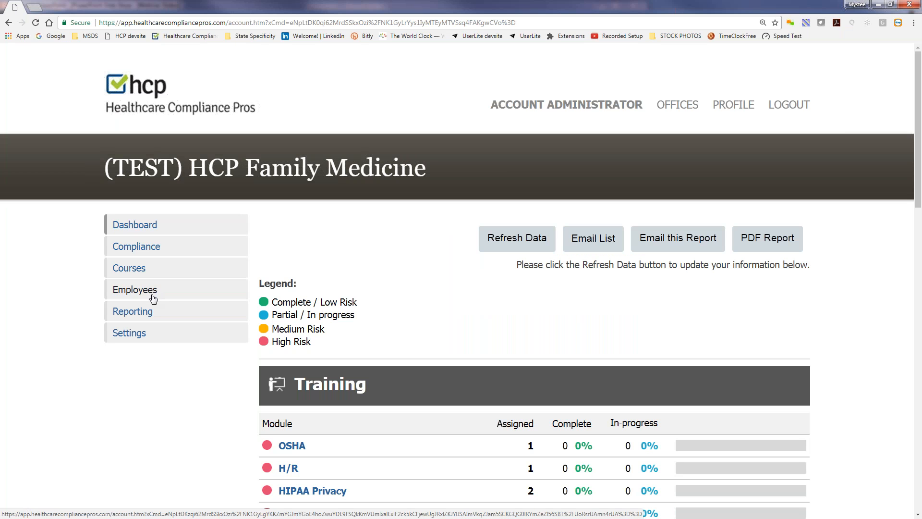
{"action": "left_click", "coordinate": [140, 315]}
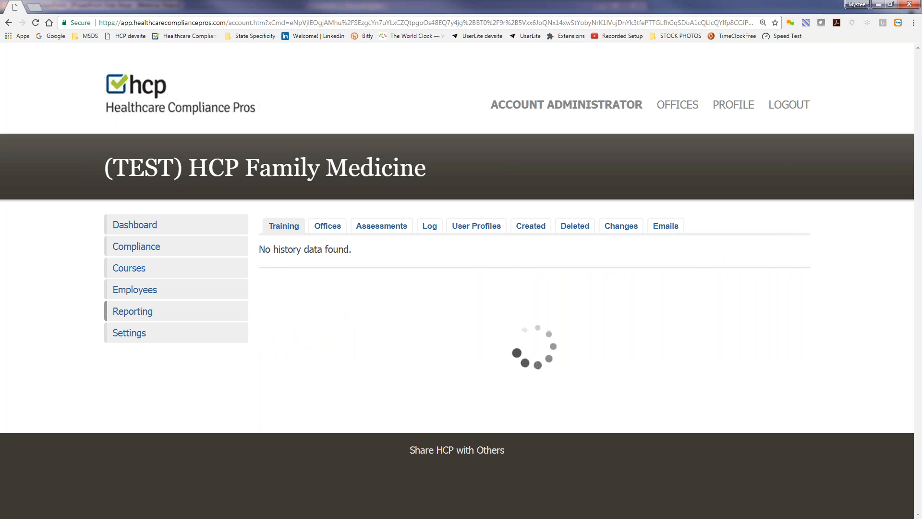
{"action": "left_click", "coordinate": [576, 226]}
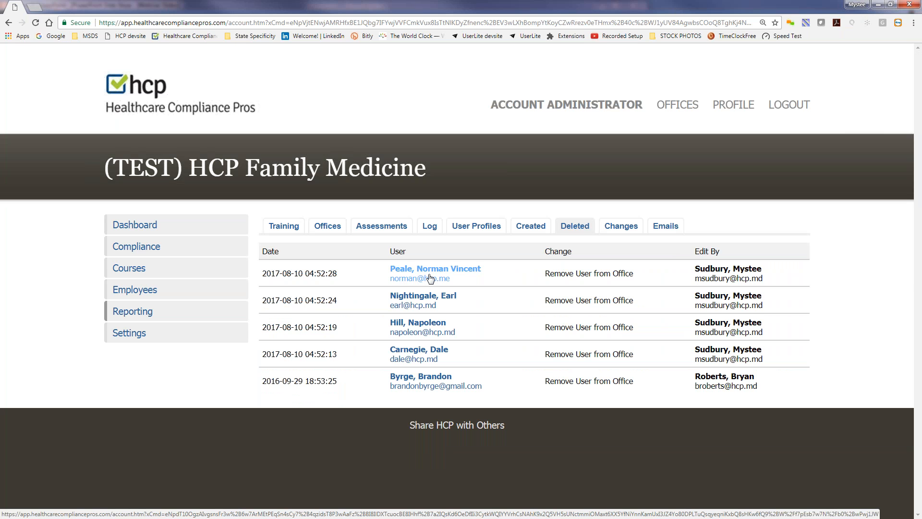
{"action": "left_click", "coordinate": [430, 279]}
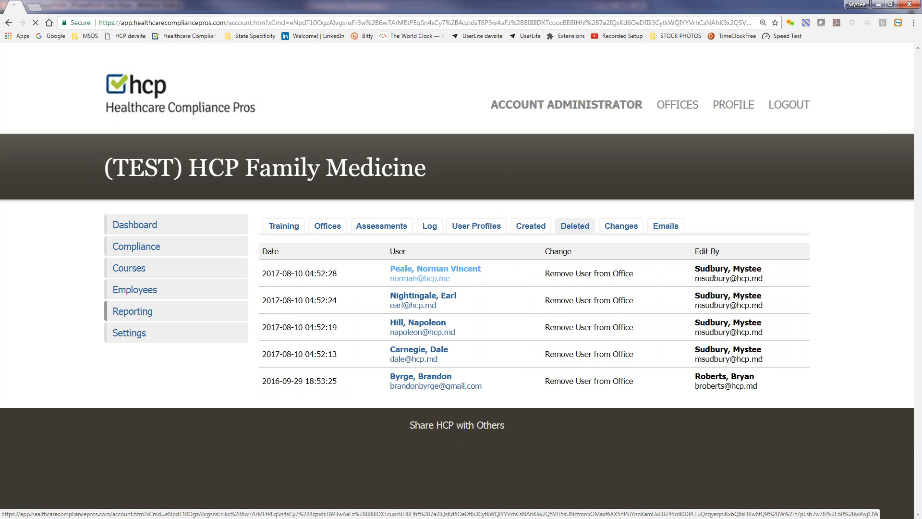
Read the removed user's Transfer tab steps, then show the Manage Employees list for (TEST) HCP Family Medicine
{"action": "left_click", "coordinate": [476, 257]}
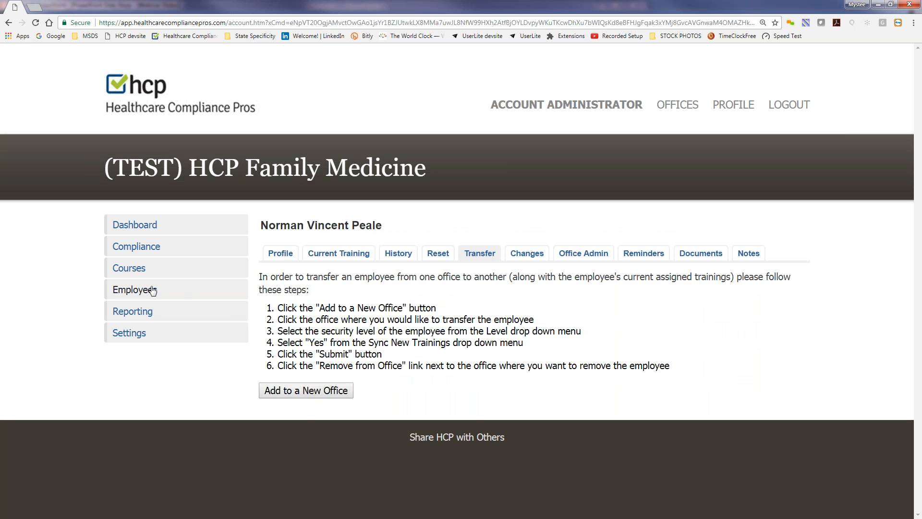
{"action": "left_click", "coordinate": [137, 290]}
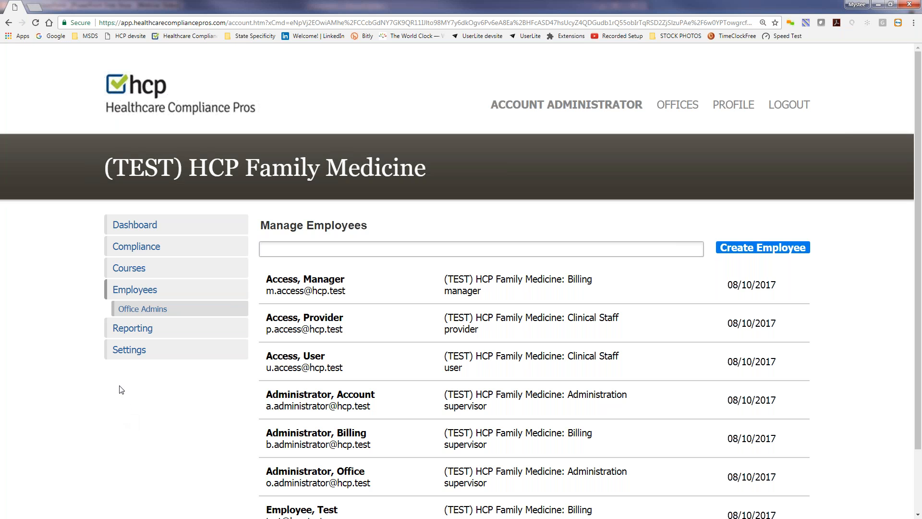
Bring up Settings > Technical Support and scroll down through the help articles
{"action": "left_click", "coordinate": [129, 350]}
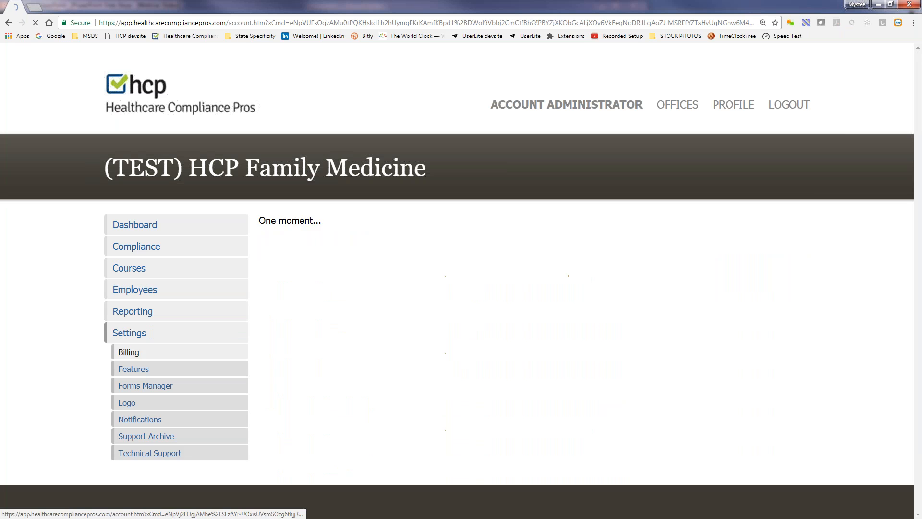
{"action": "left_click", "coordinate": [144, 453]}
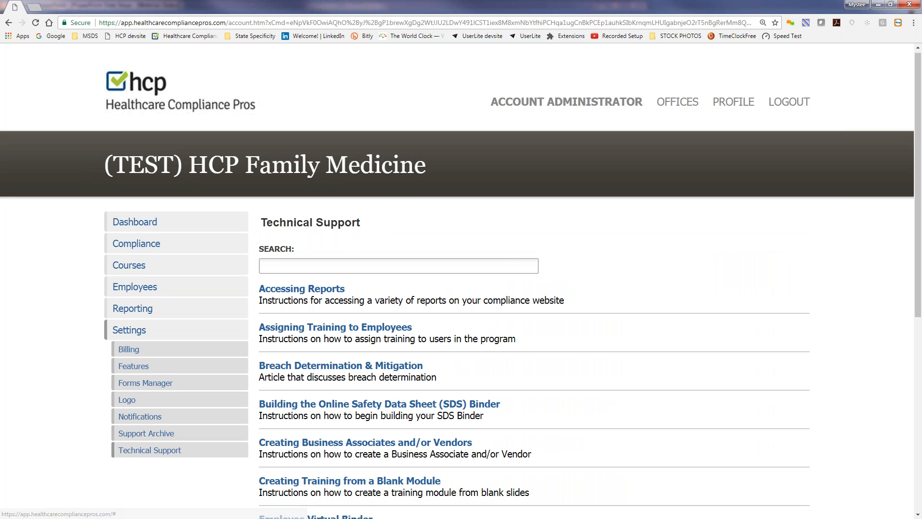
{"action": "scroll", "coordinate": [150, 456], "scroll_direction": "down", "scroll_amount": 3}
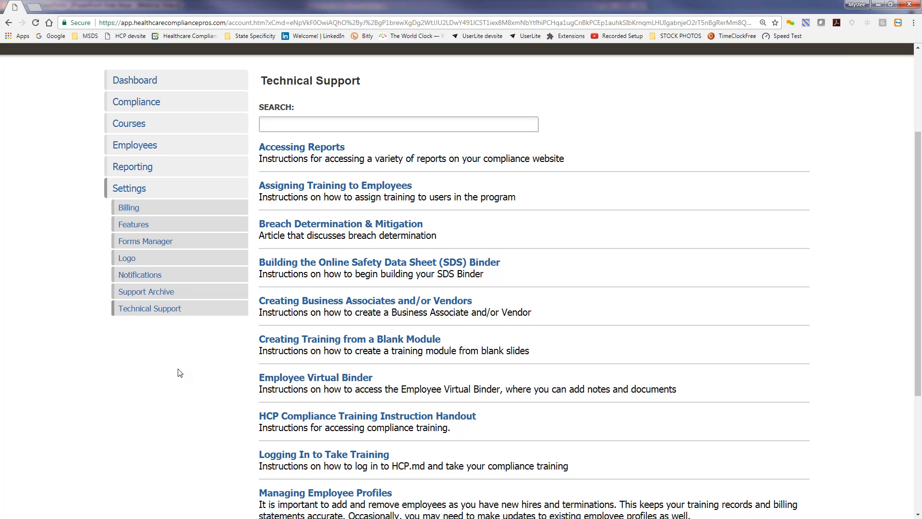
{"action": "scroll", "coordinate": [180, 373], "scroll_direction": "down", "scroll_amount": 1}
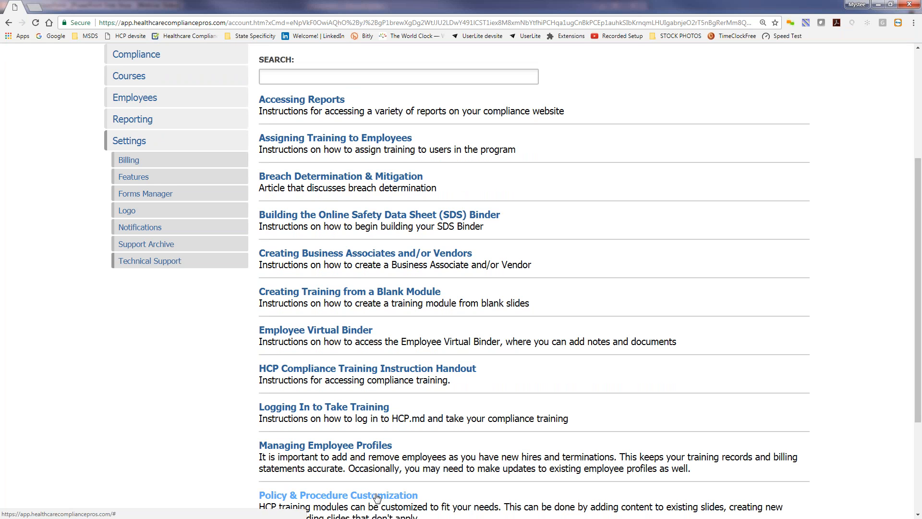
{"action": "scroll", "coordinate": [207, 459], "scroll_direction": "down", "scroll_amount": 2}
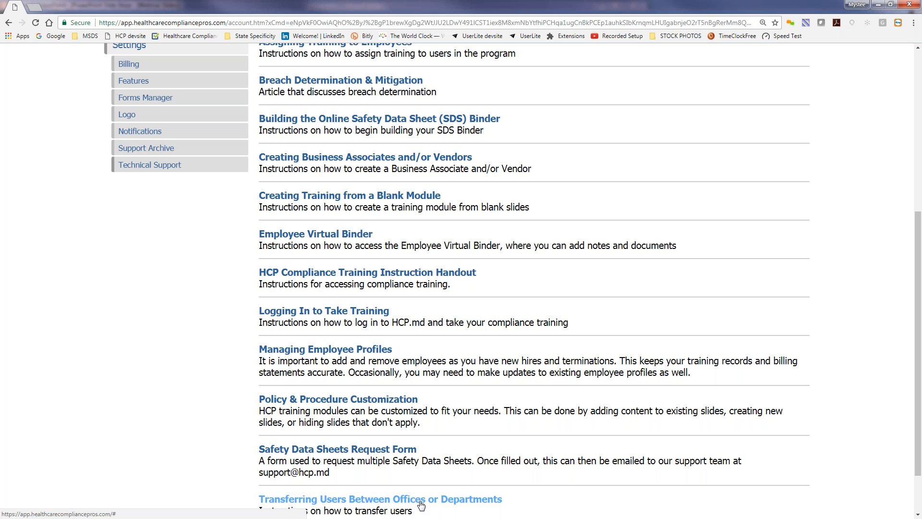
Scroll back up the articles, then return to the webinar slide show at 'Compliance solved.'
{"action": "scroll", "coordinate": [145, 421], "scroll_direction": "up", "scroll_amount": 1}
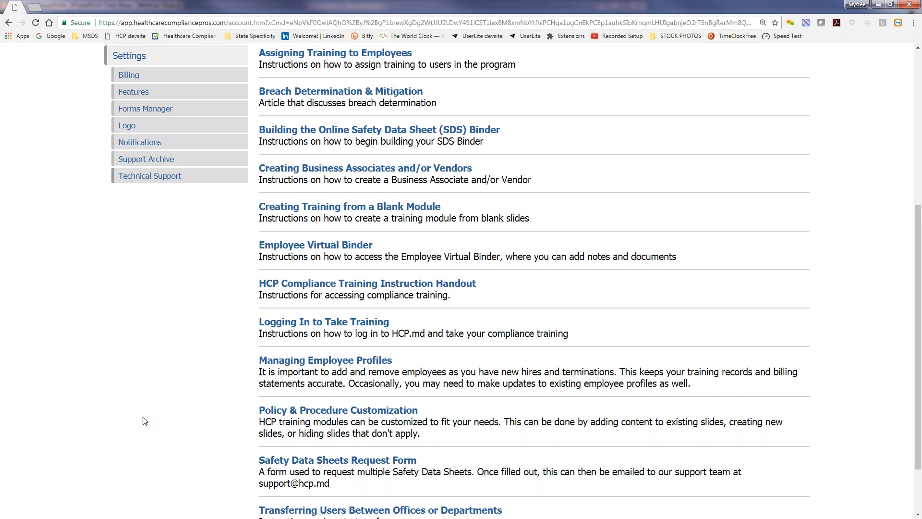
{"action": "scroll", "coordinate": [145, 421], "scroll_direction": "up", "scroll_amount": 2}
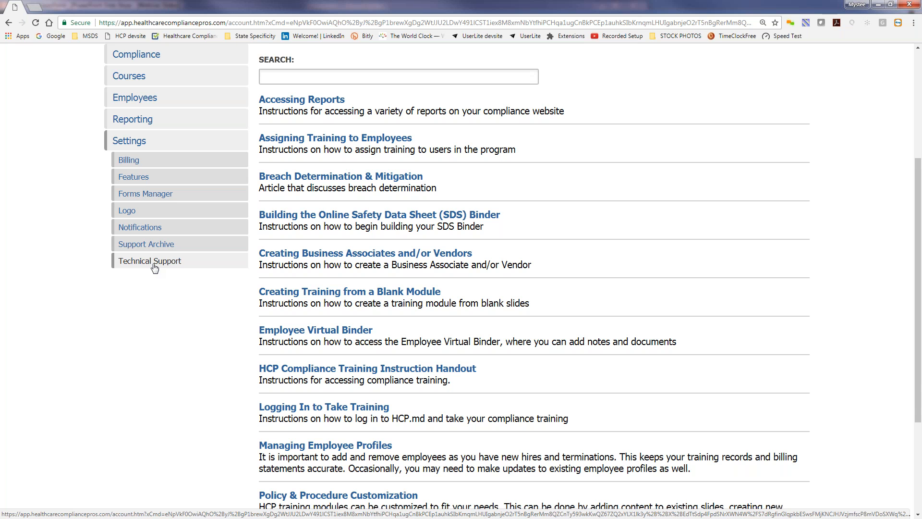
{"action": "scroll", "coordinate": [147, 316], "scroll_direction": "up", "scroll_amount": 1}
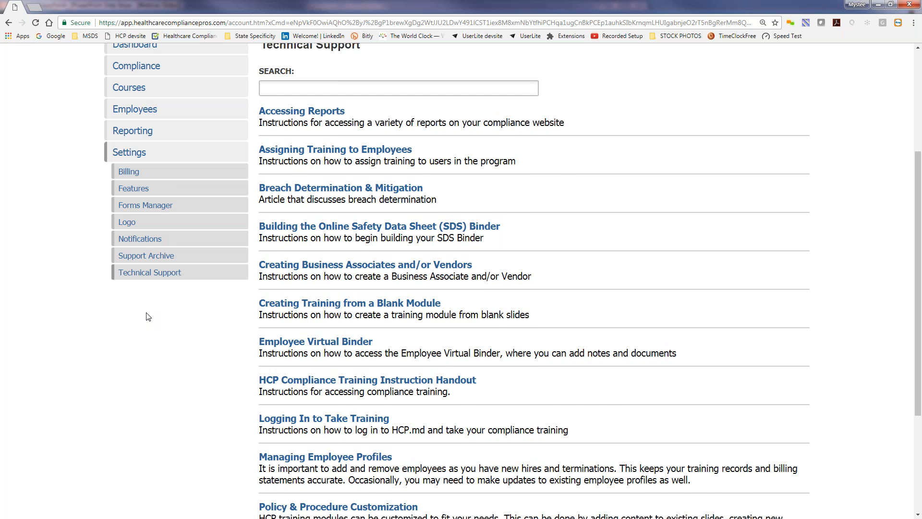
{"action": "scroll", "coordinate": [147, 317], "scroll_direction": "up", "scroll_amount": 1}
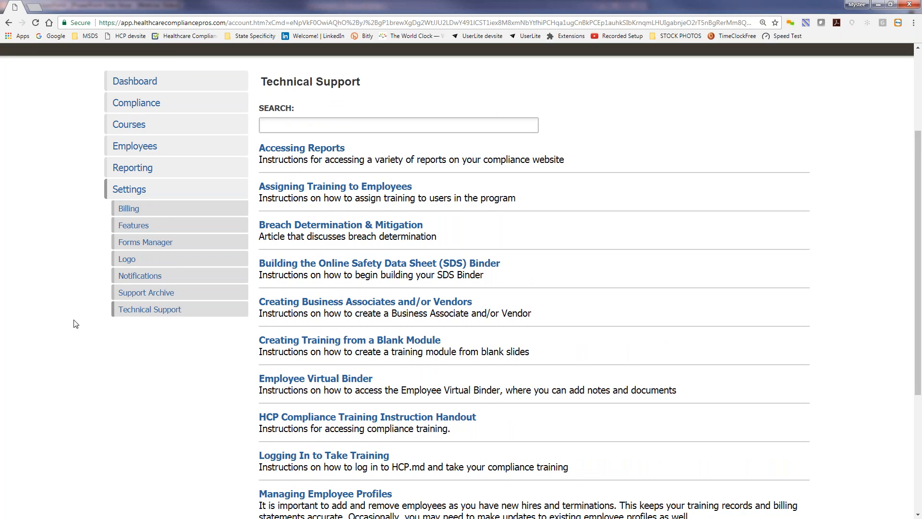
{"action": "scroll", "coordinate": [75, 323], "scroll_direction": "up", "scroll_amount": 2}
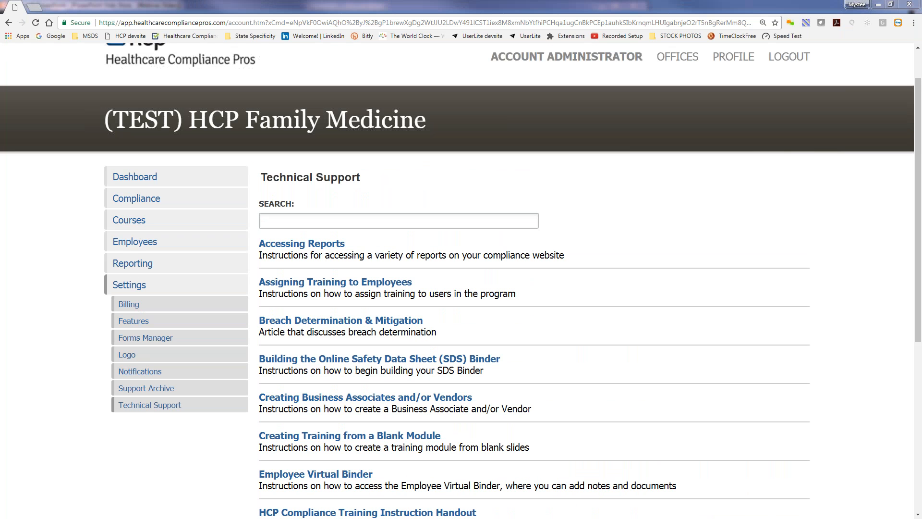
{"action": "key", "text": "alt+Tab"}
{"action": "scroll", "coordinate": [19, 379], "scroll_direction": "down", "scroll_amount": 1}
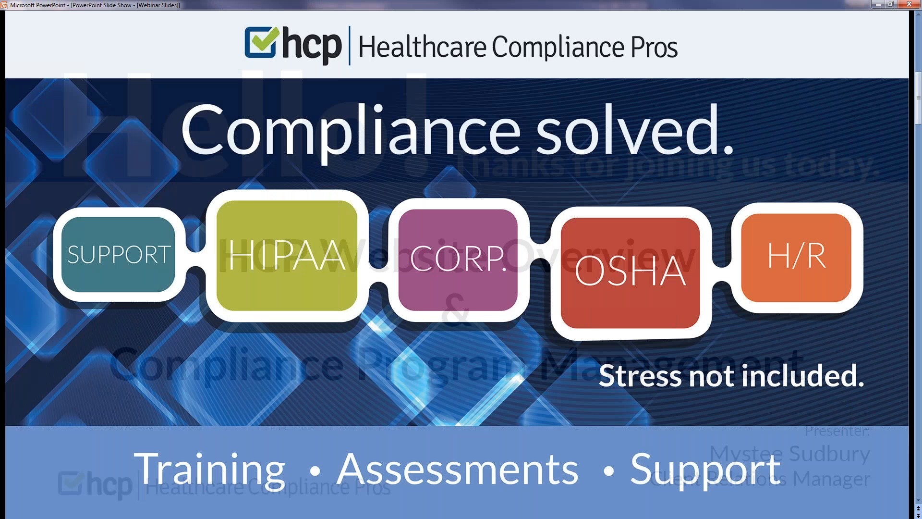